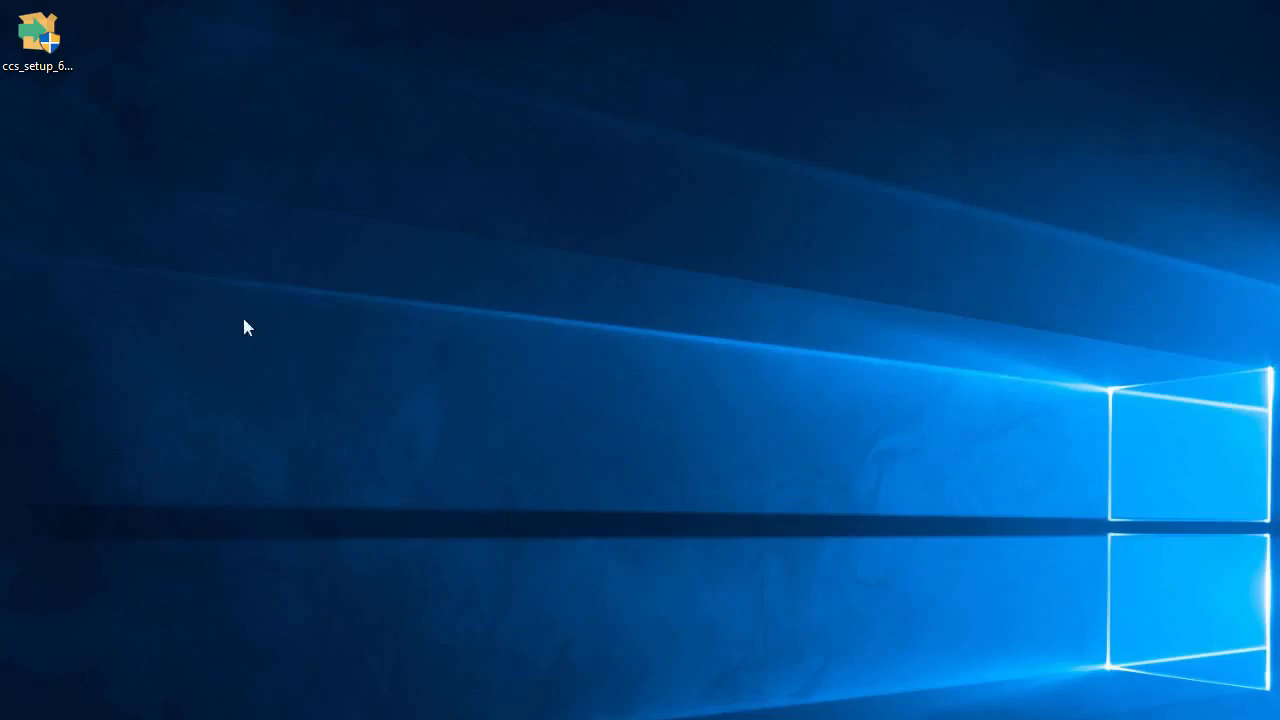
Start the Code Composer Studio installer from the desktop and continue with anti-virus software still running
double_click(45, 59)
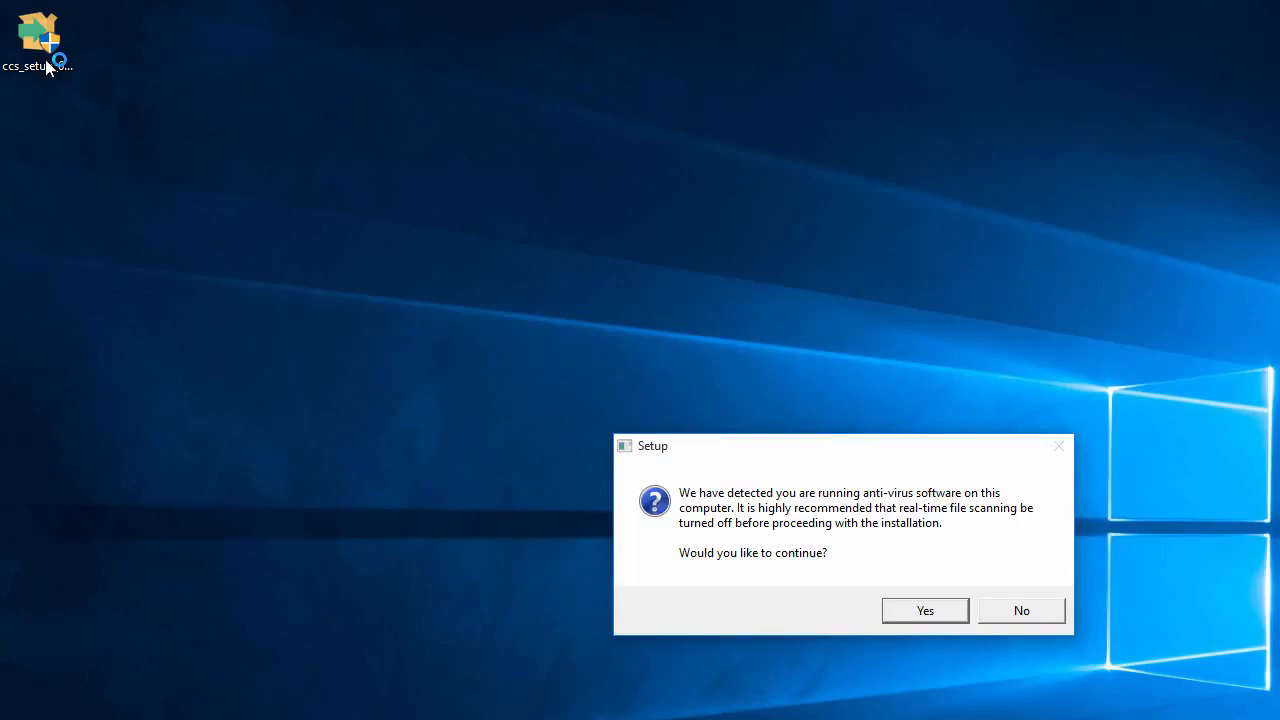
left_click(946, 608)
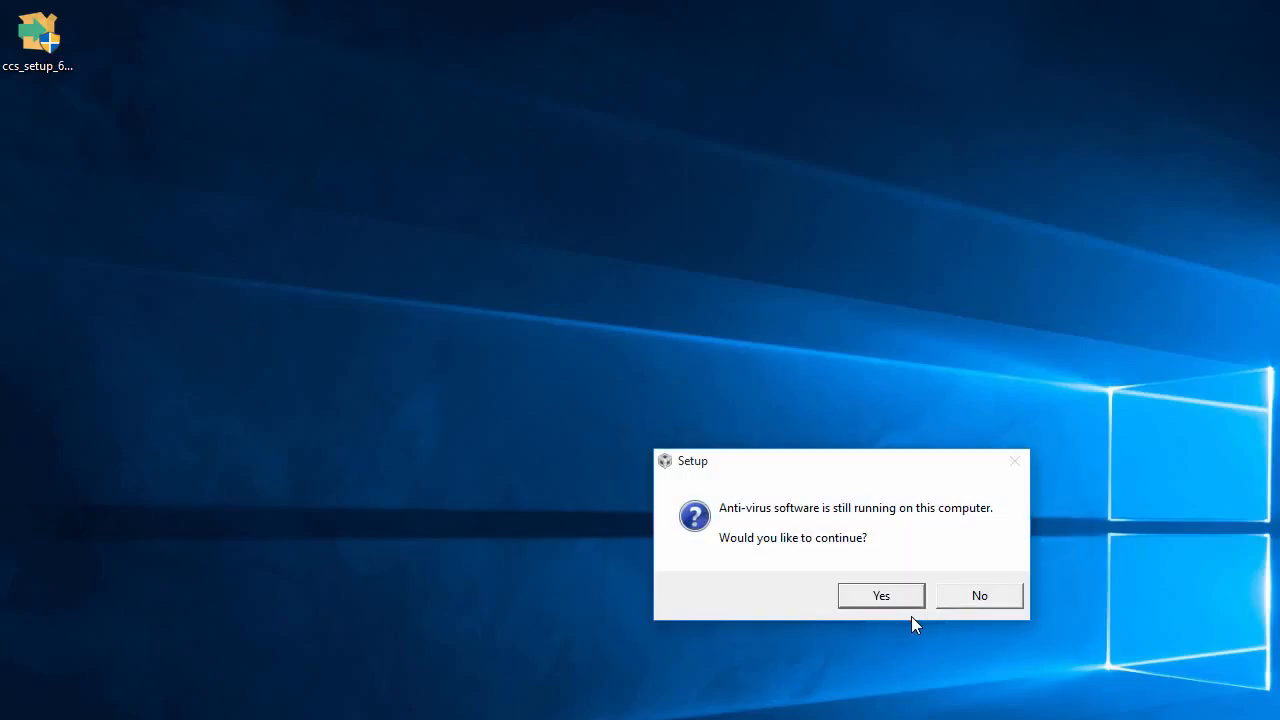
left_click(905, 602)
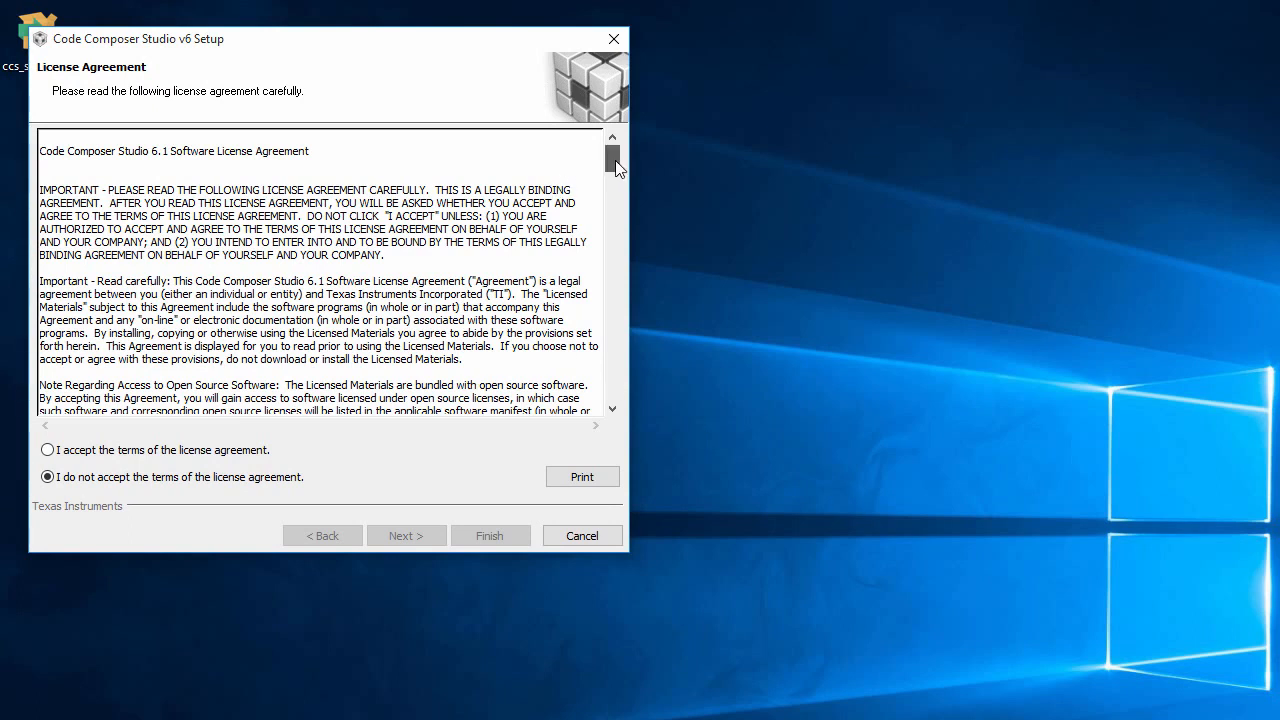
Read through to the end of the Code Composer Studio license agreement, accept its terms and proceed
left_click_drag(615, 163, 633, 398)
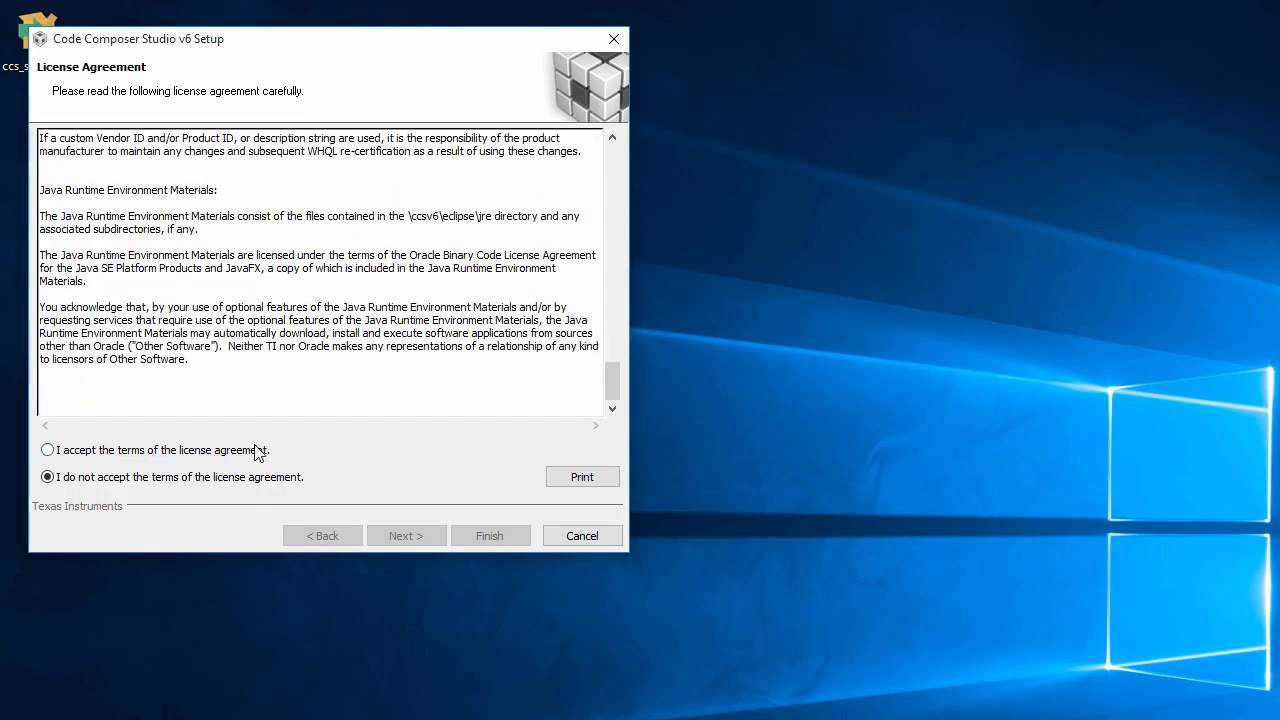
left_click(50, 452)
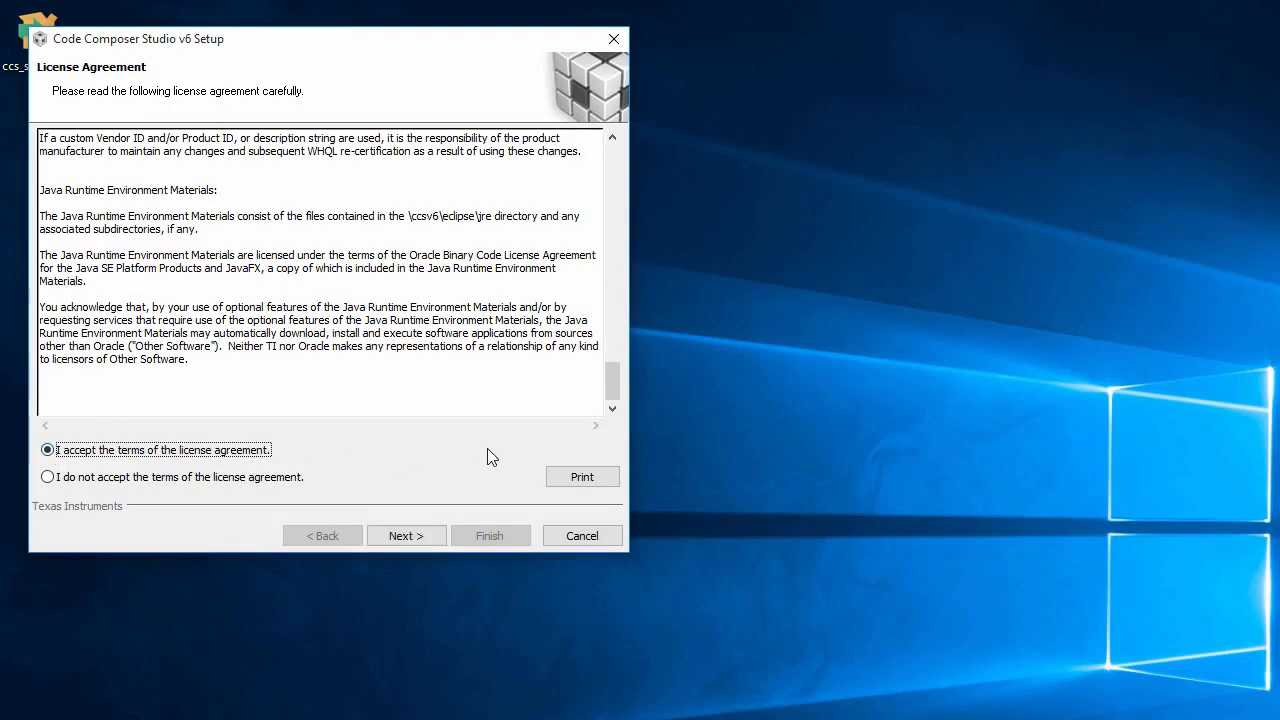
left_click(408, 538)
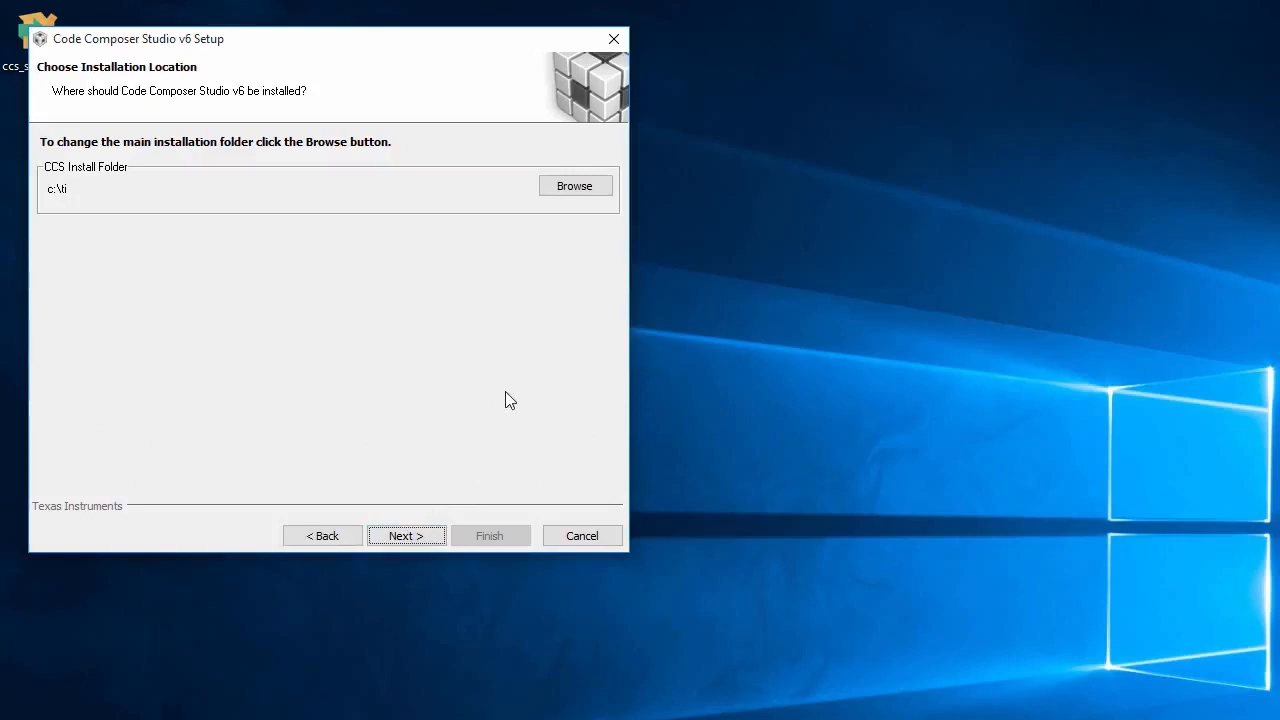
Set the CCS install folder to C:\ti\ccsv6msp and proceed to the processor support selection
left_click(586, 190)
left_click(362, 245)
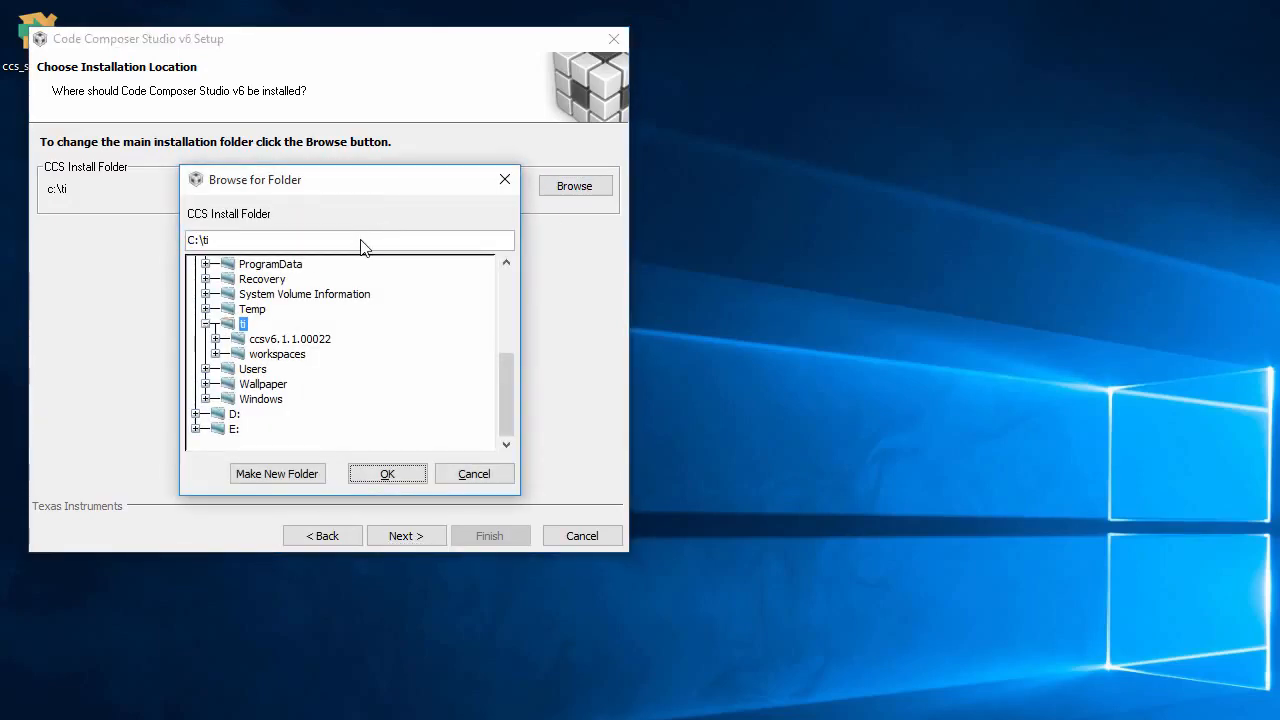
type("\\ccsv6msp")
left_click(408, 477)
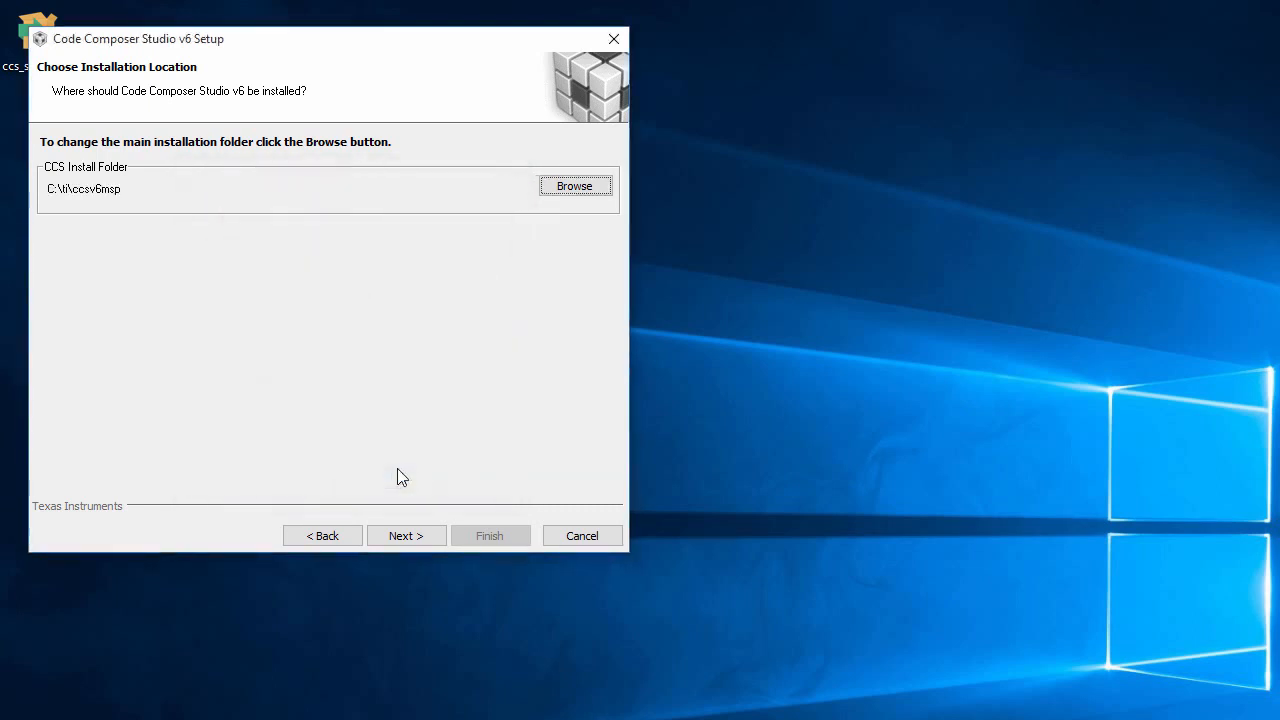
left_click(423, 539)
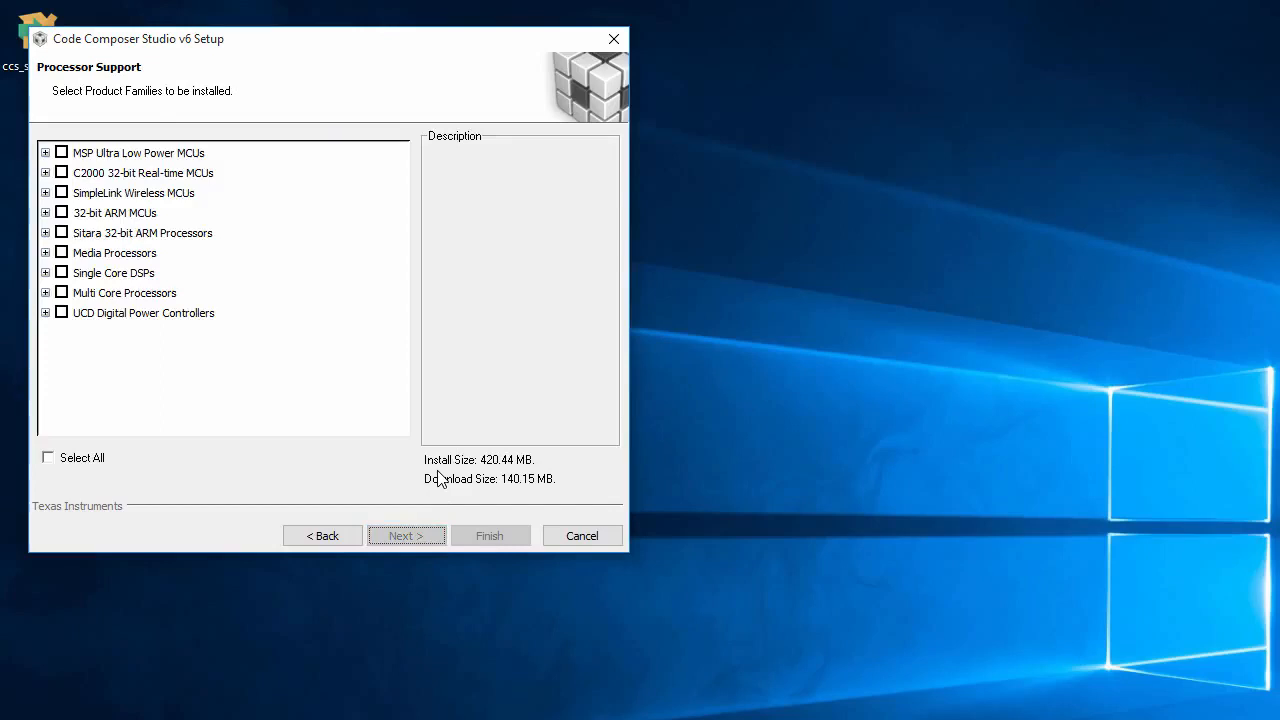
Choose the MSP Ultra Low Power MCUs product family, keep the default debug probes and start the installation
left_click(61, 153)
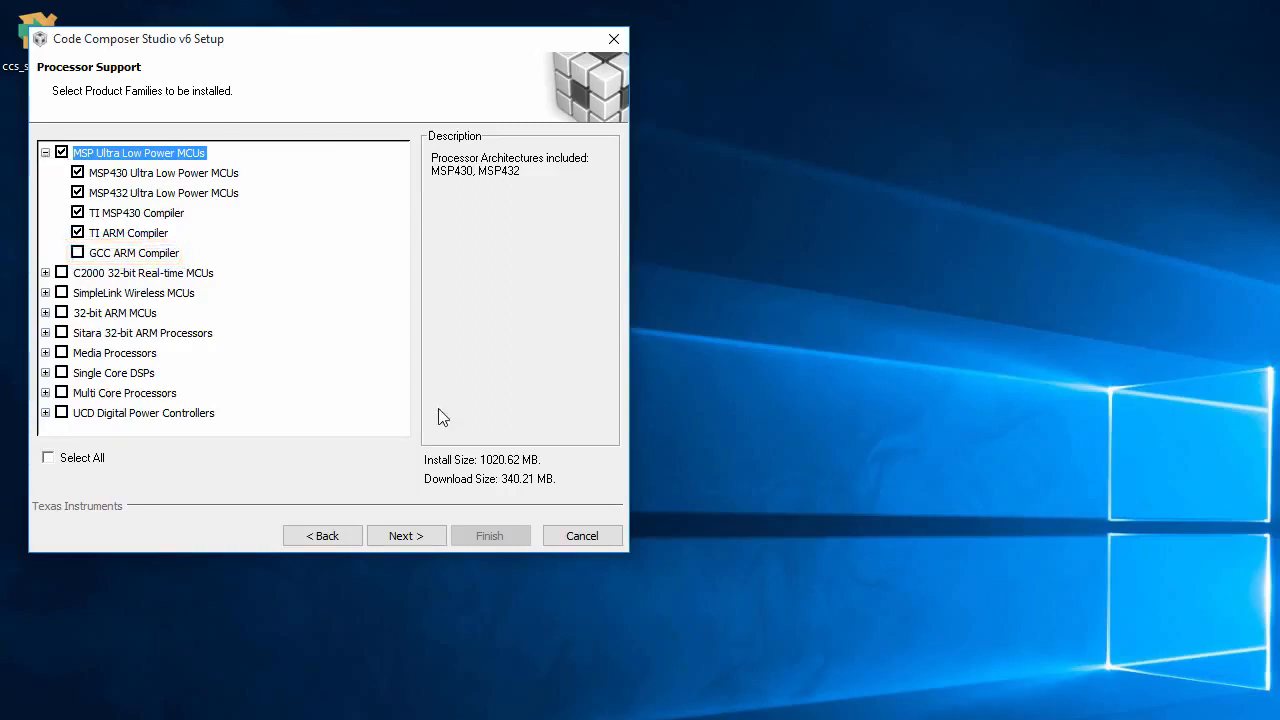
left_click(405, 536)
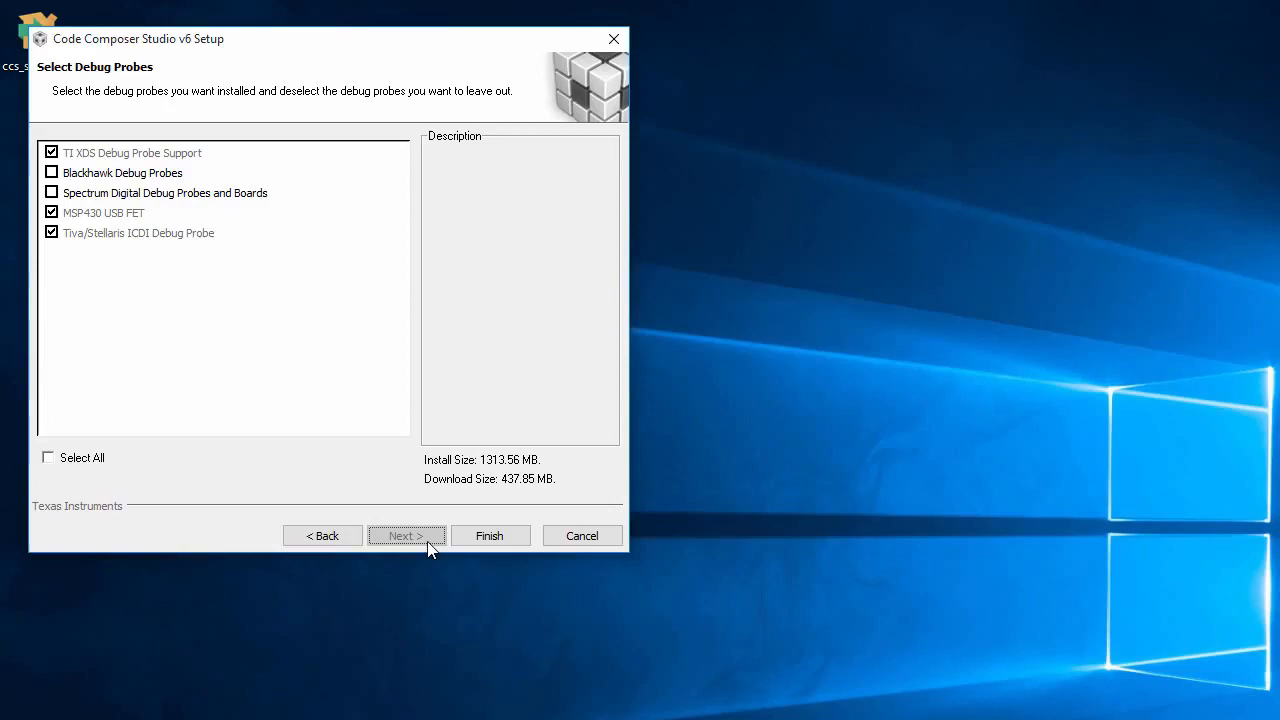
left_click(507, 536)
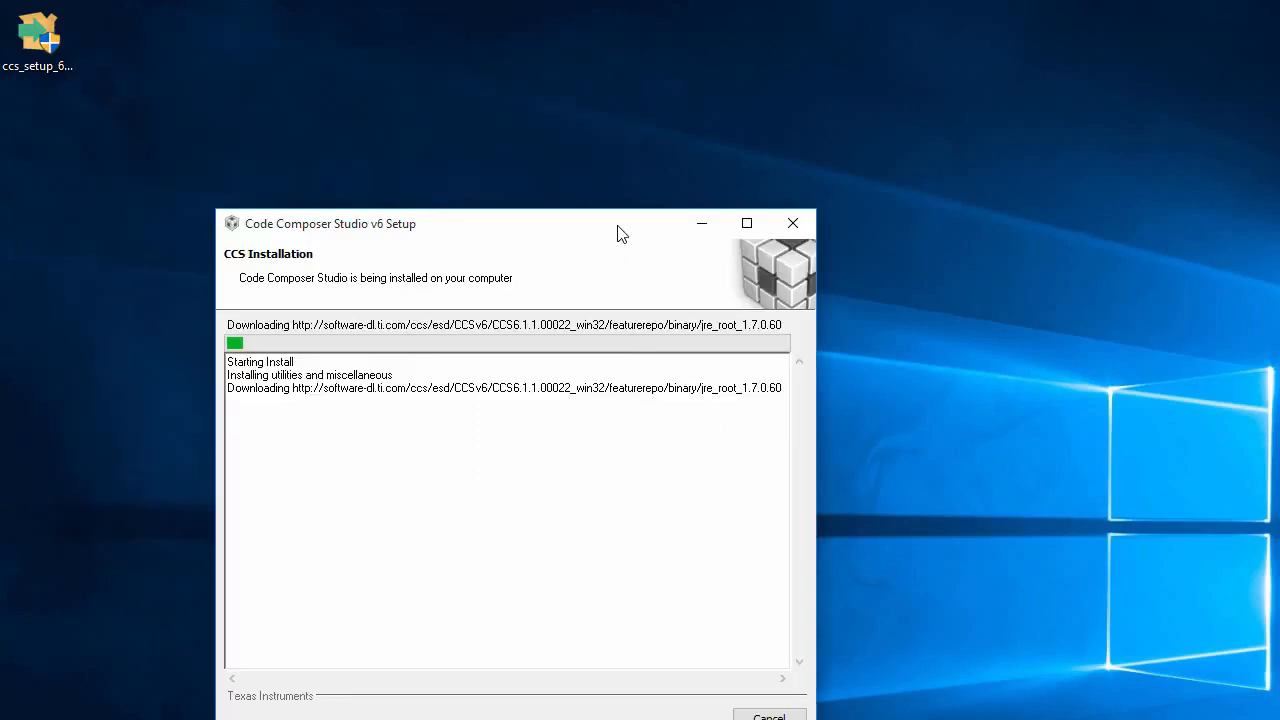
left_click_drag(620, 226, 632, 150)
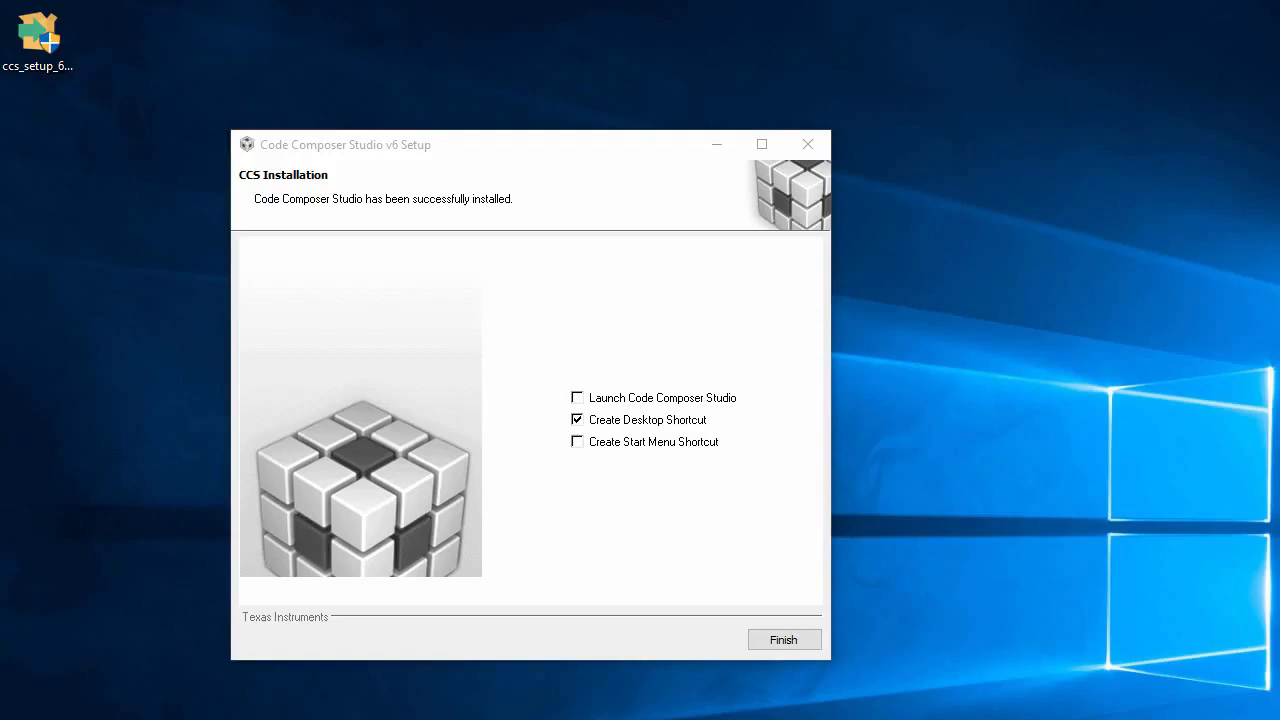
Finish setup with a desktop shortcut, and launch Code Composer Studio 6.1.1 using the proposed workspace_v6_1 folder
left_click(779, 639)
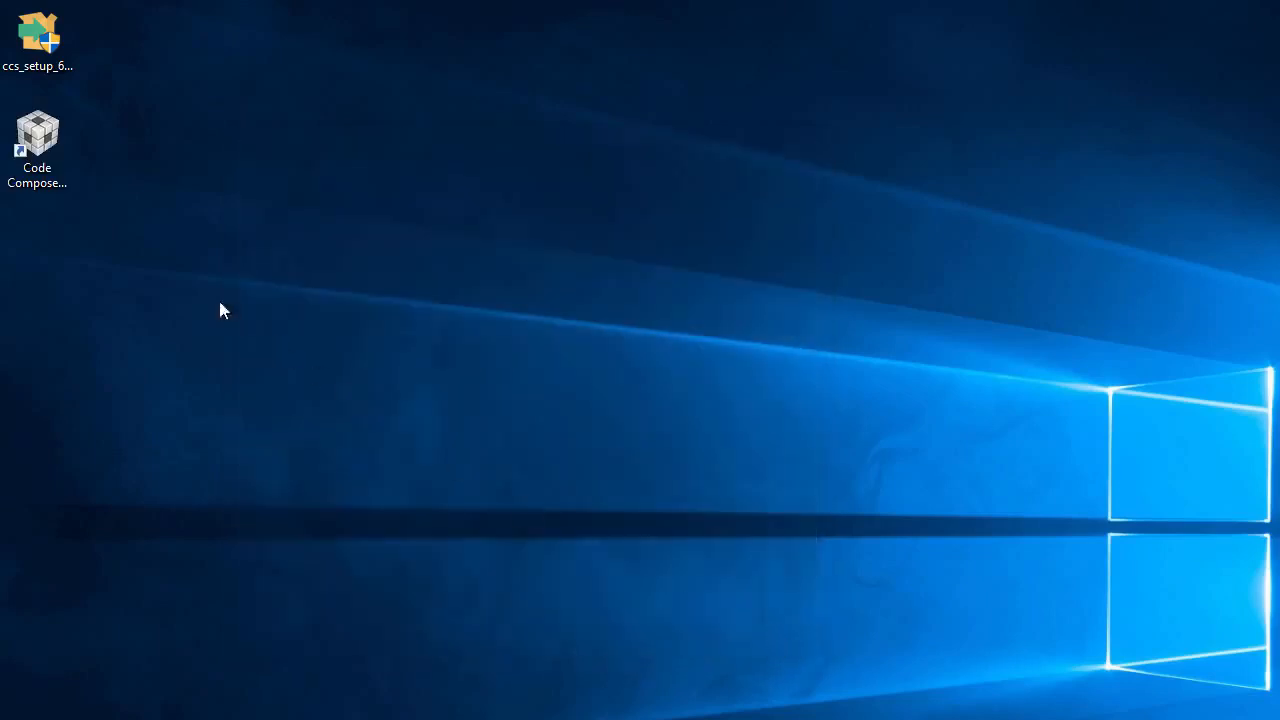
left_click(55, 158)
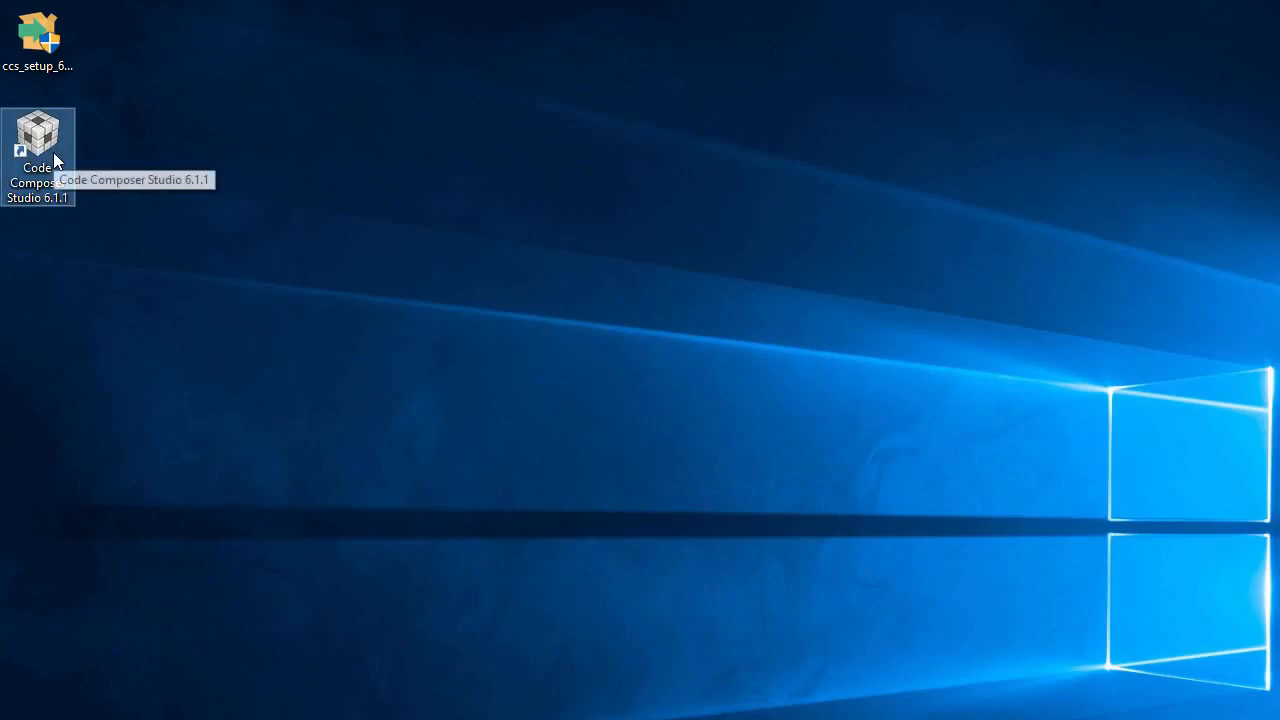
double_click(55, 158)
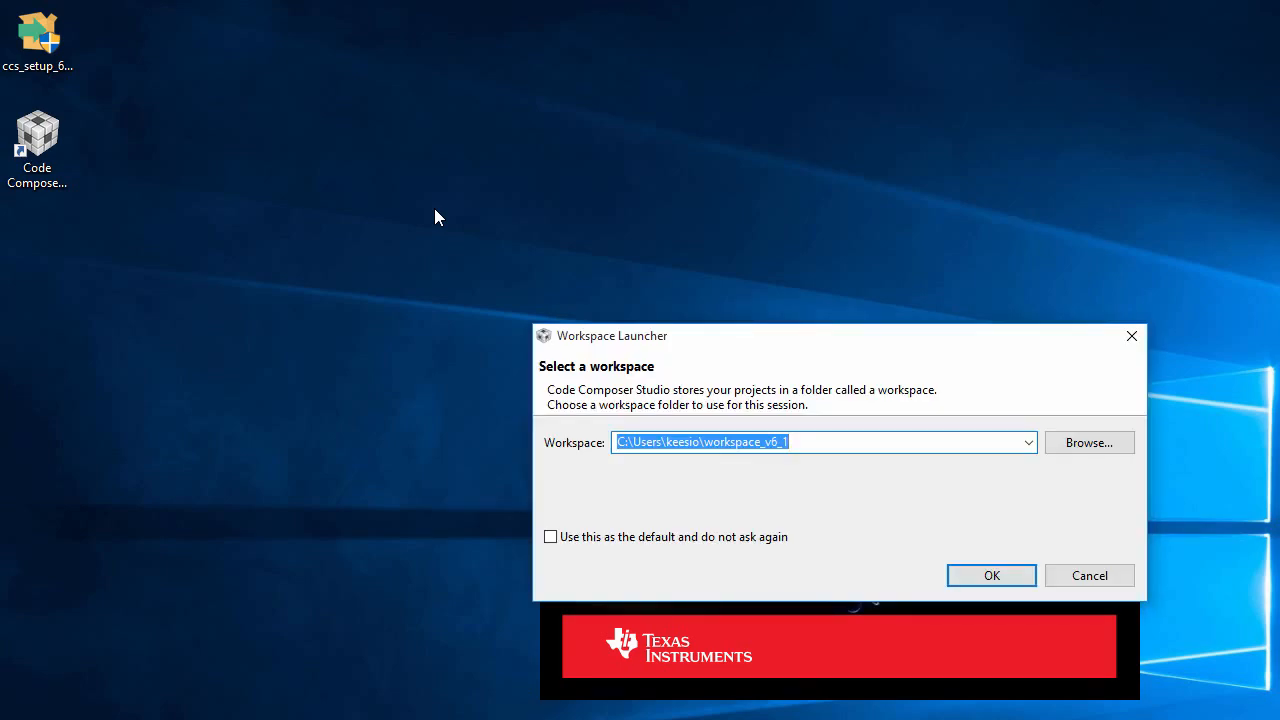
left_click(974, 578)
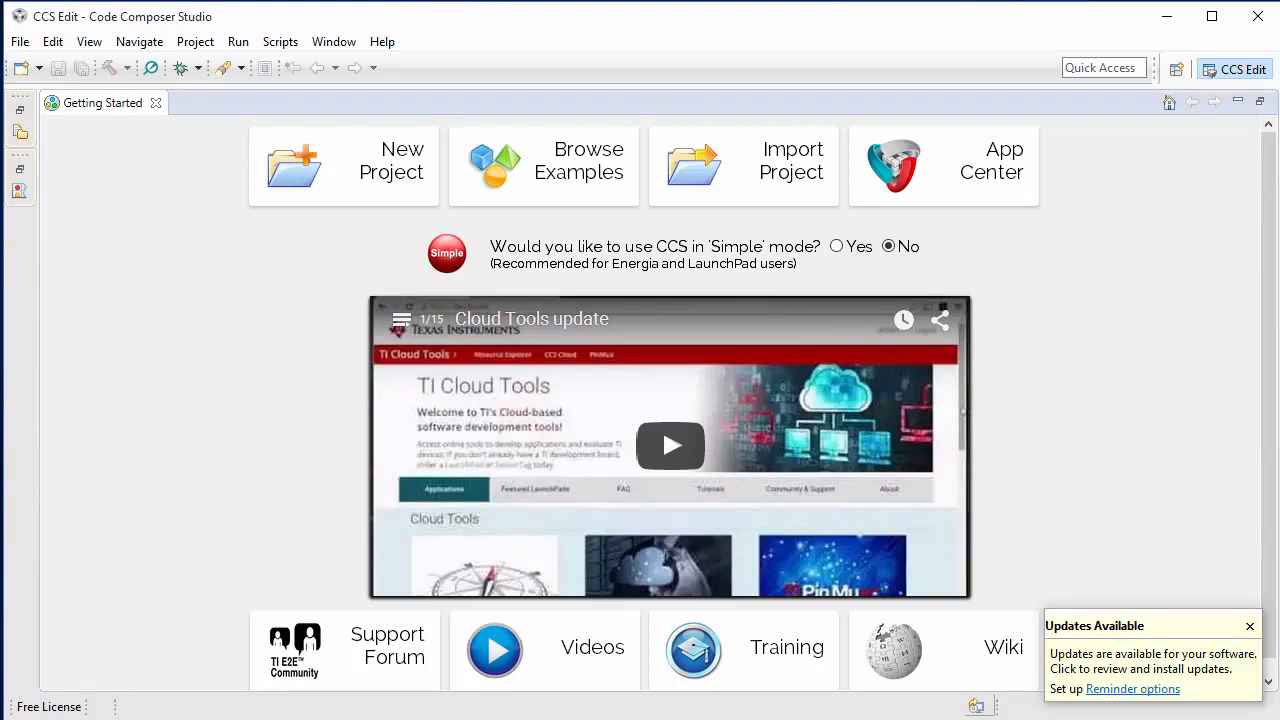
Select the MSPWare add-on in the CCS App Center and install it, accepting its license agreement
left_click(982, 176)
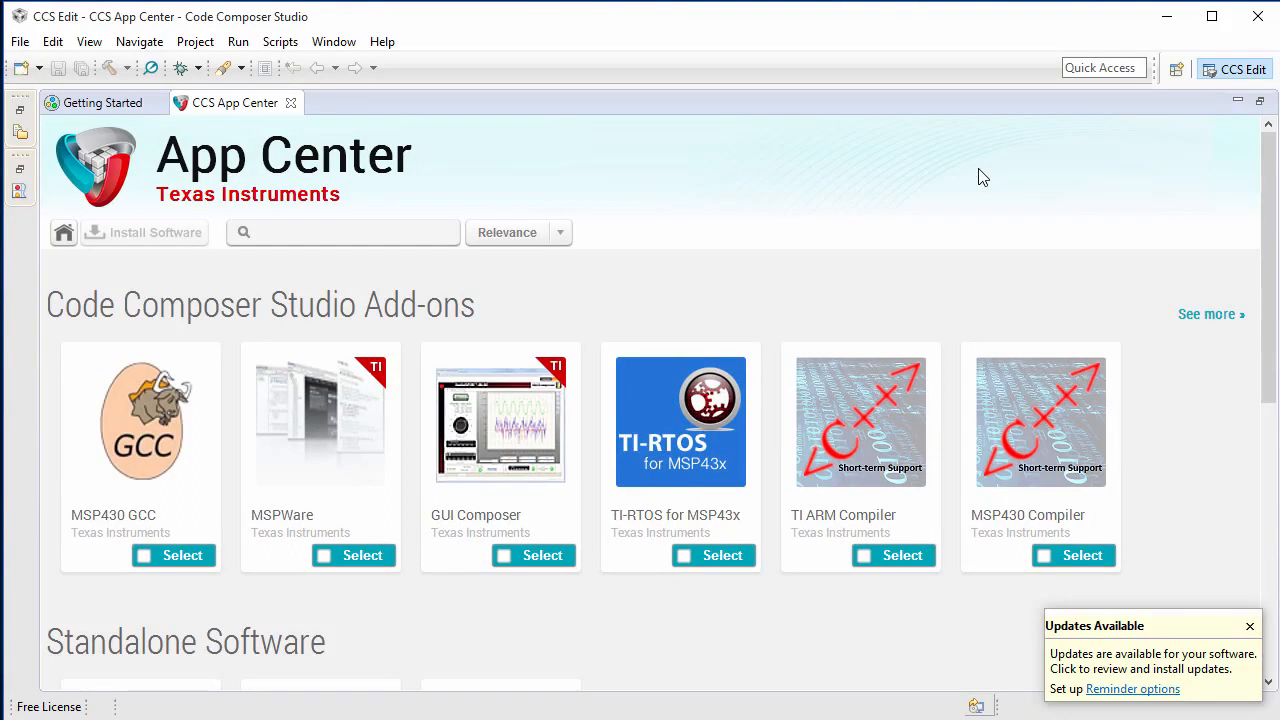
left_click(322, 562)
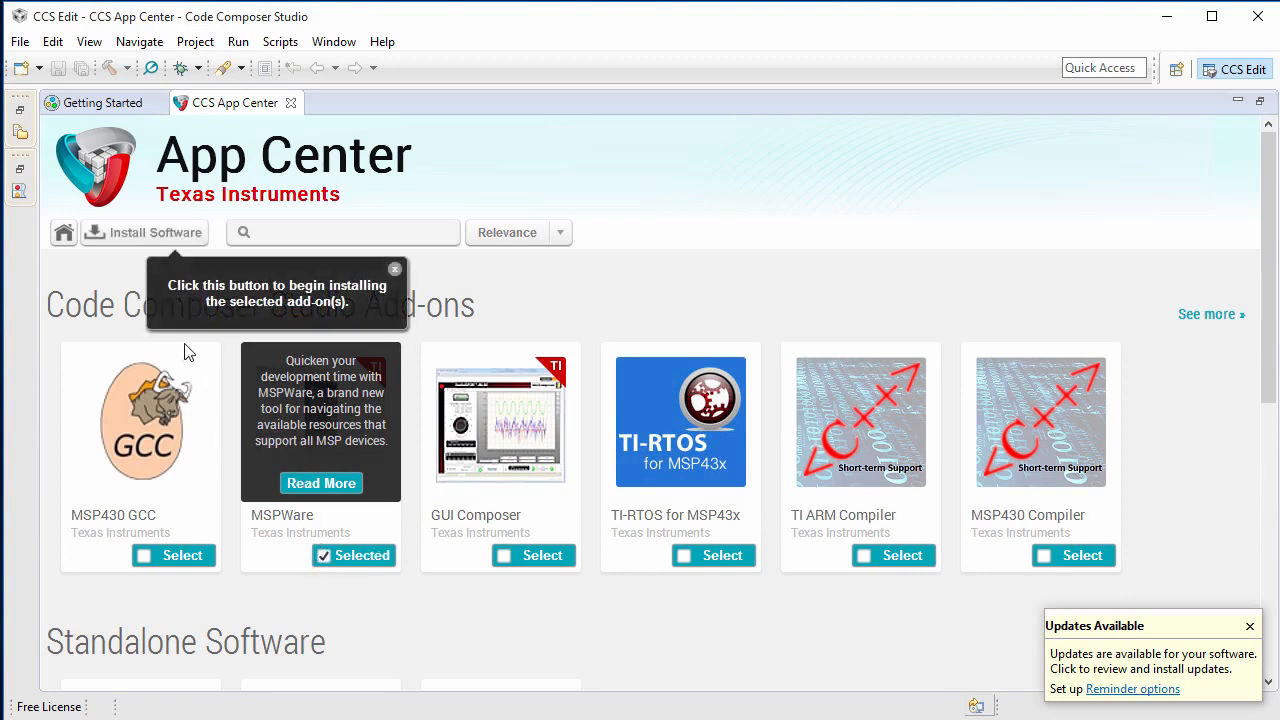
left_click(166, 234)
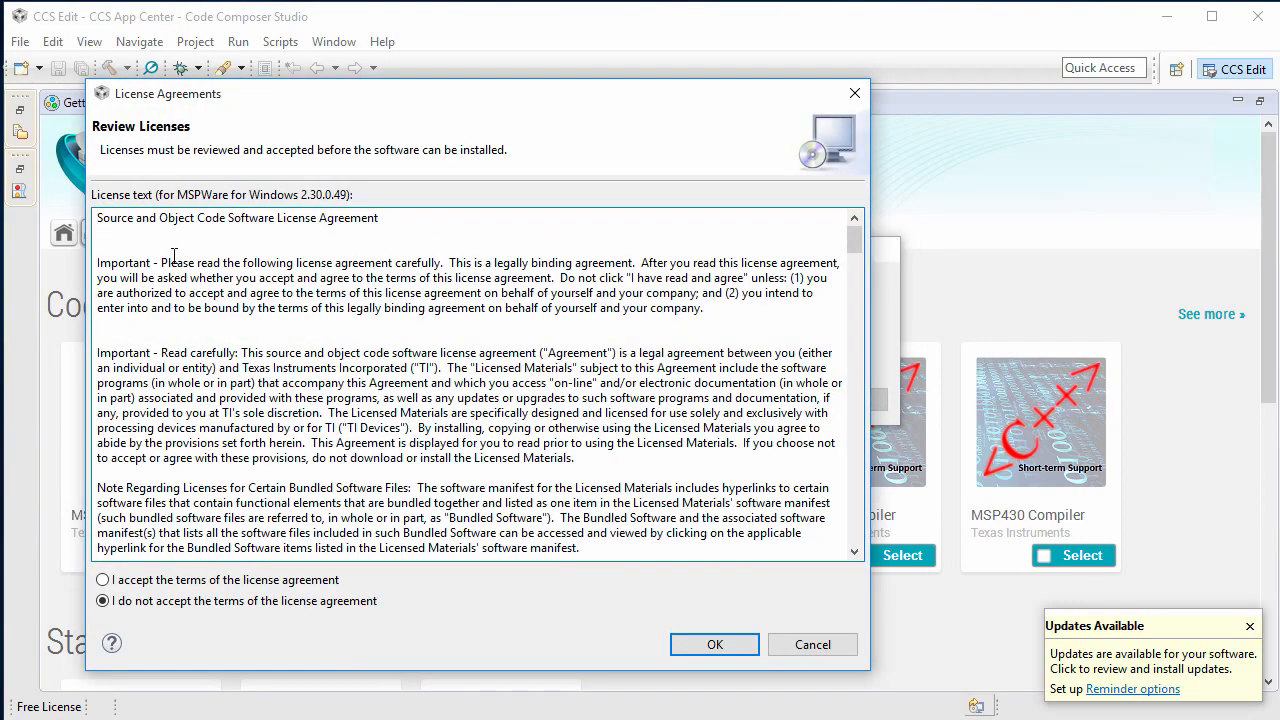
left_click(105, 582)
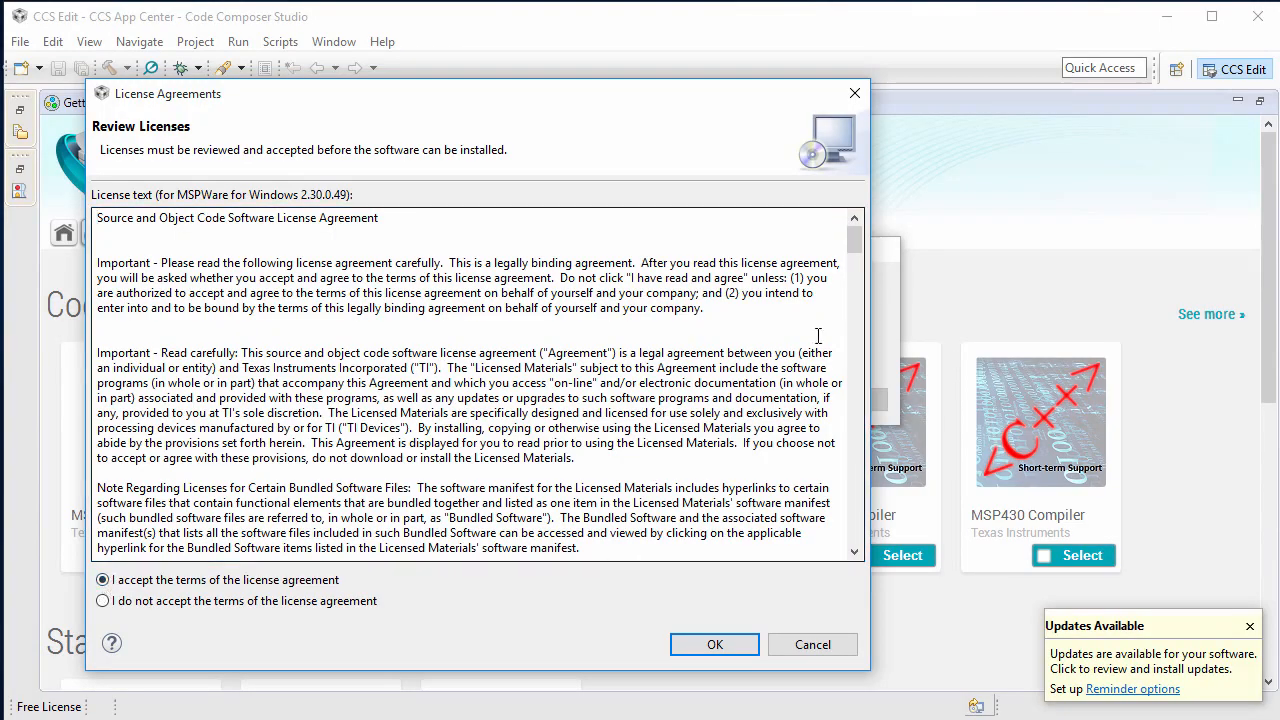
left_click_drag(856, 243, 868, 568)
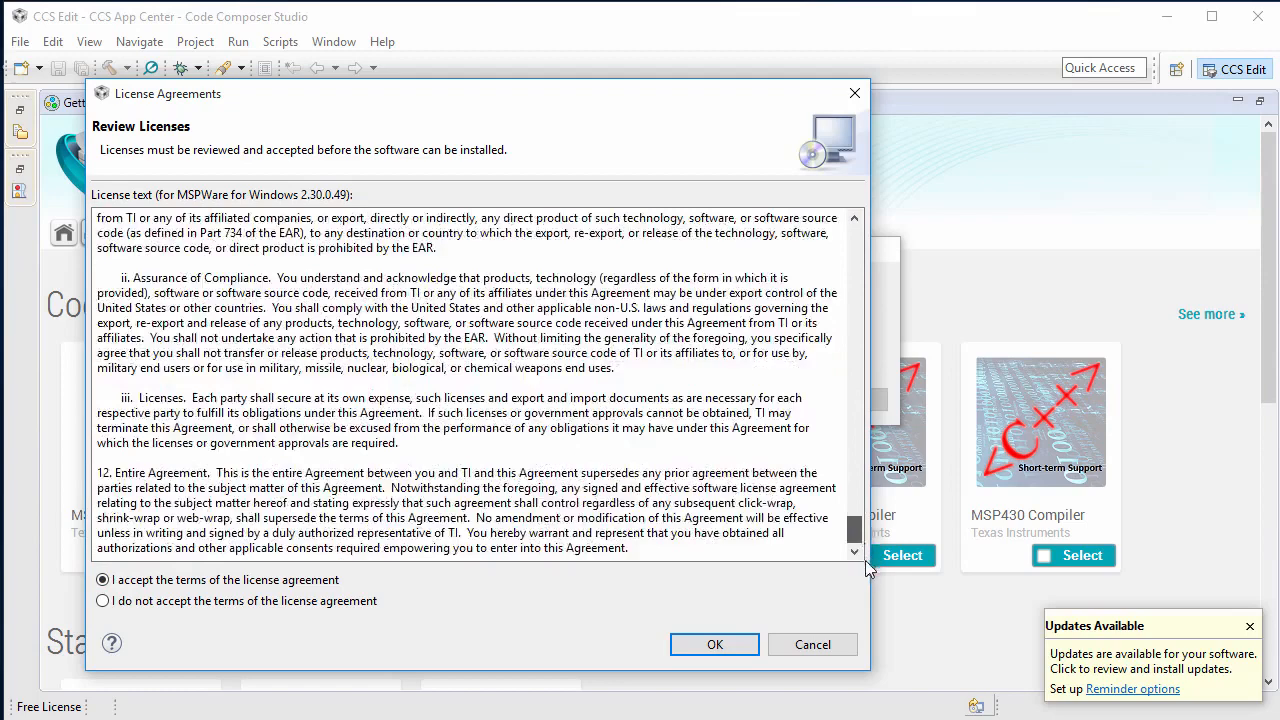
left_click(737, 646)
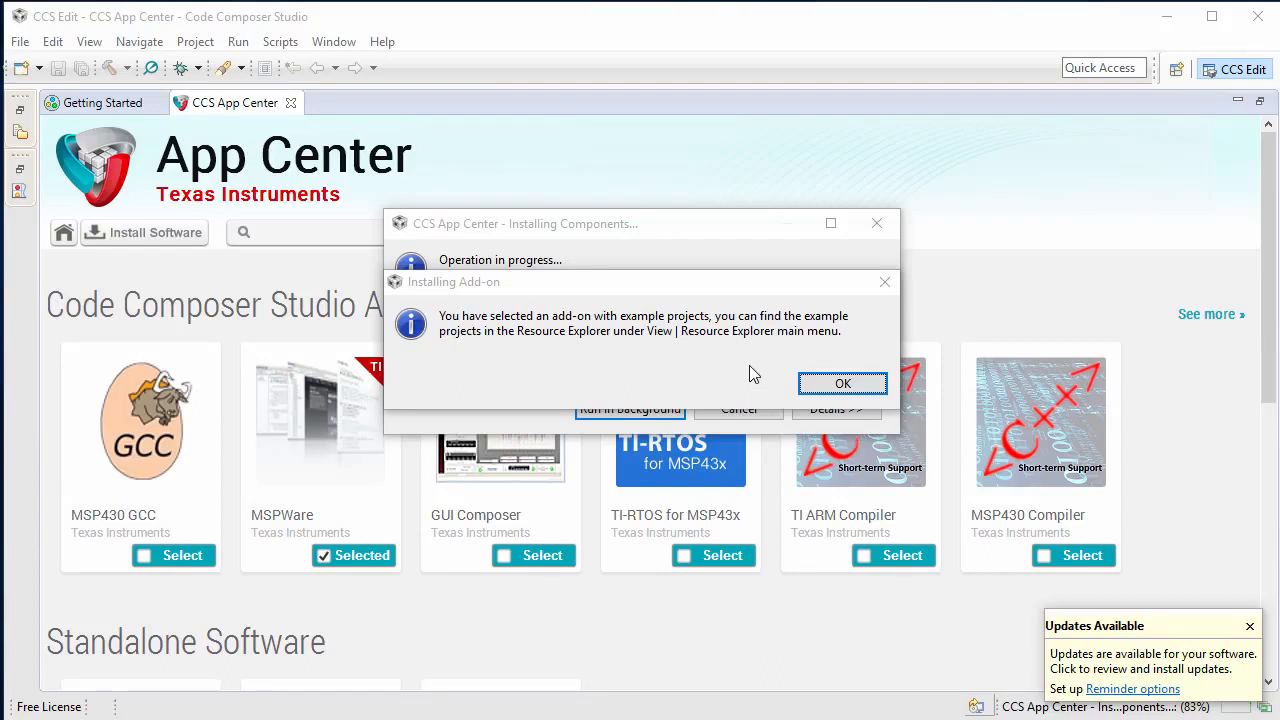
Acknowledge the add-on's example projects notice and restart Code Composer Studio in the same workspace to apply the add-on
left_click(843, 385)
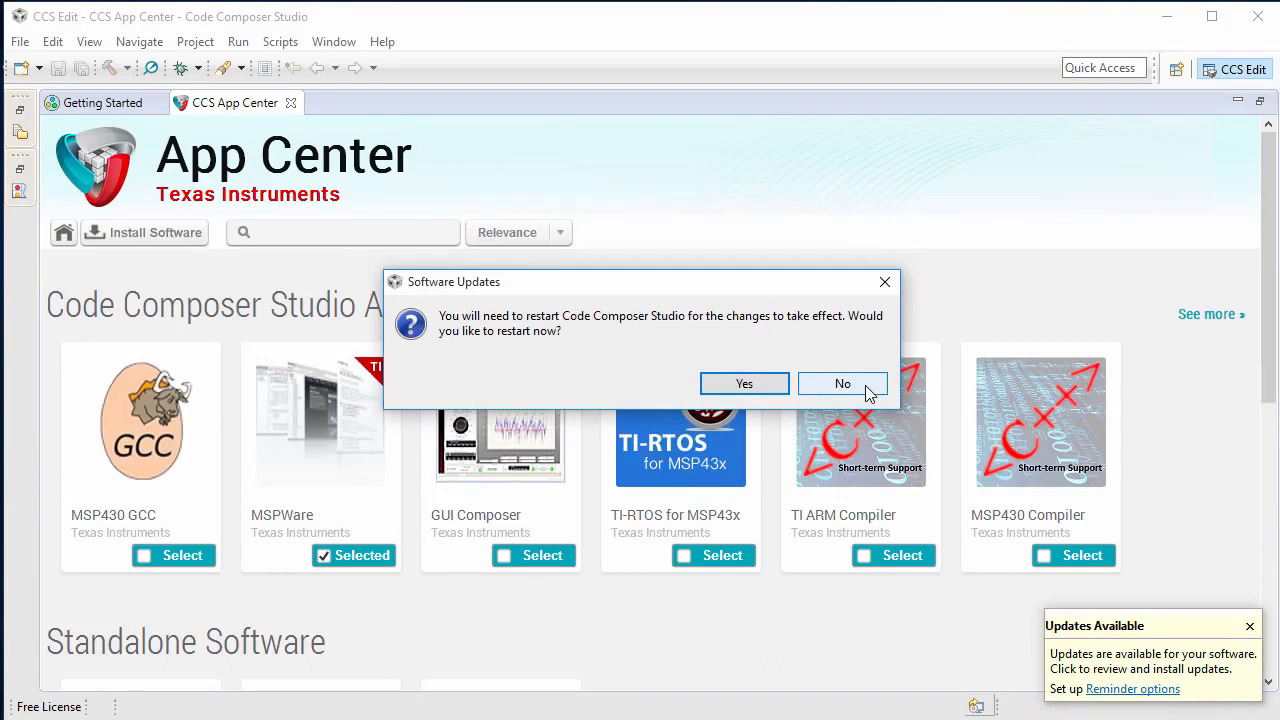
left_click(766, 386)
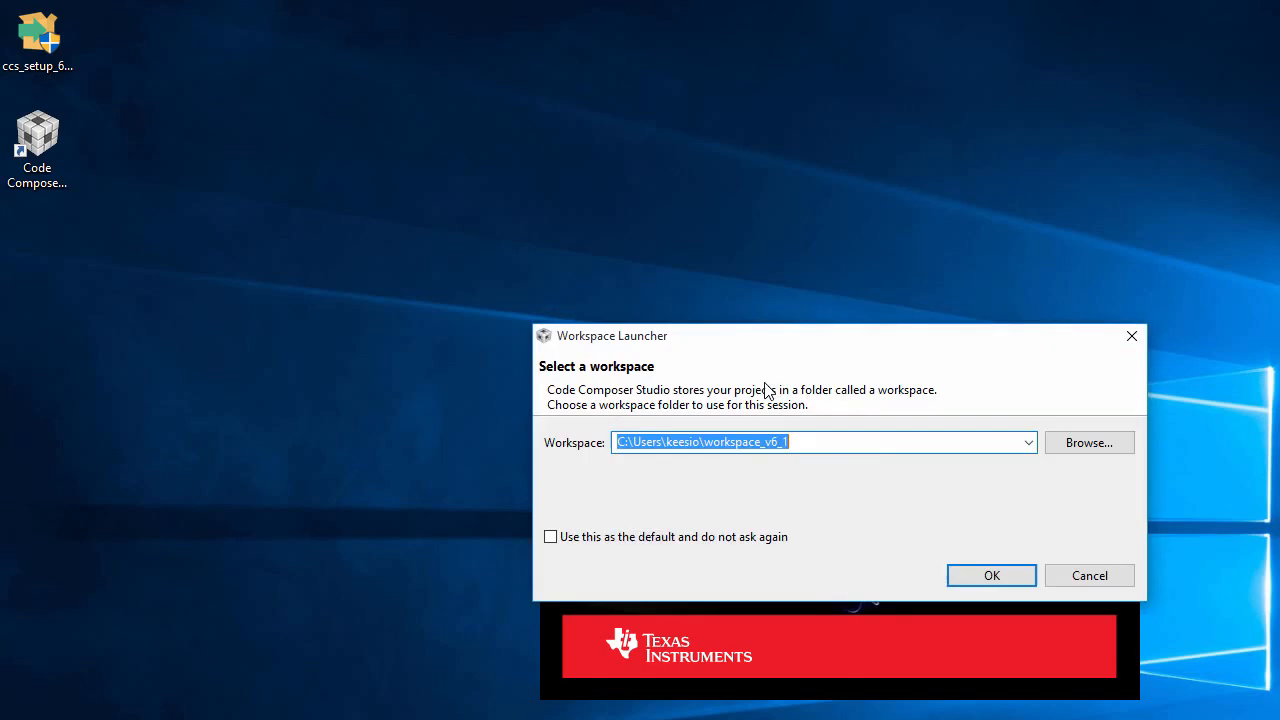
left_click(1020, 578)
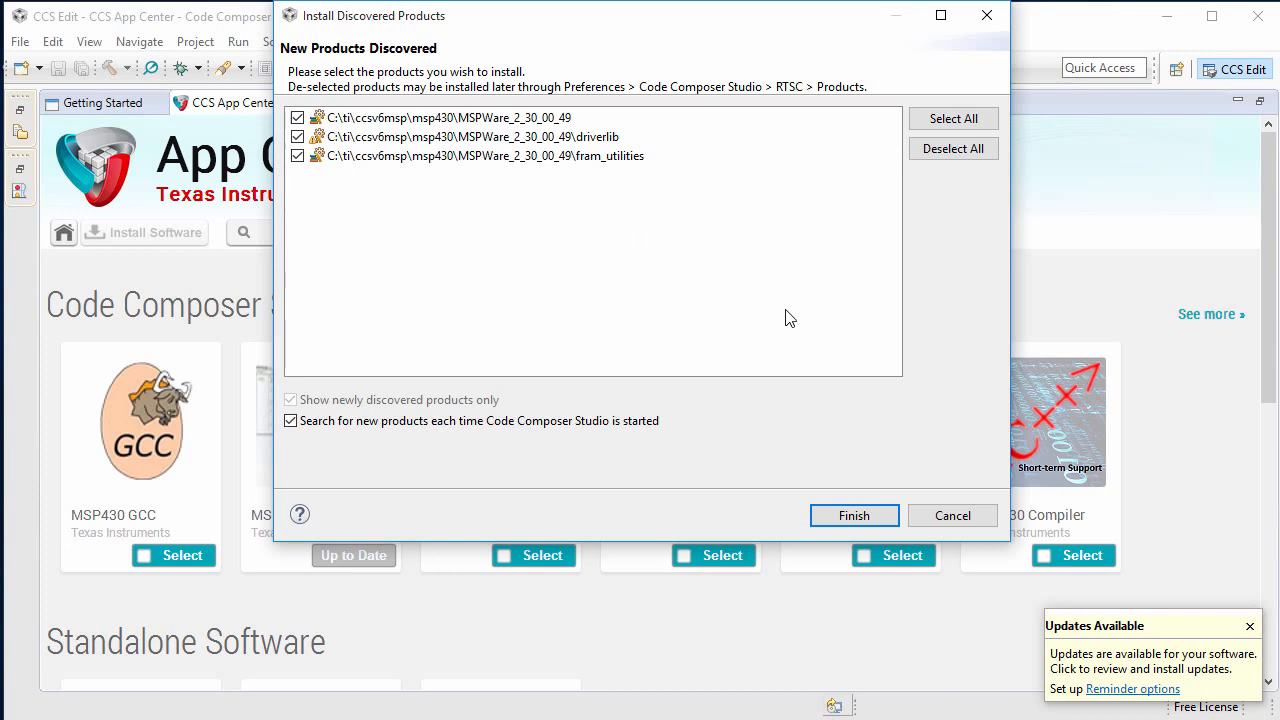
Install all three discovered MSPWare products, including driverlib and fram_utilities, and restart into the same workspace
left_click(885, 521)
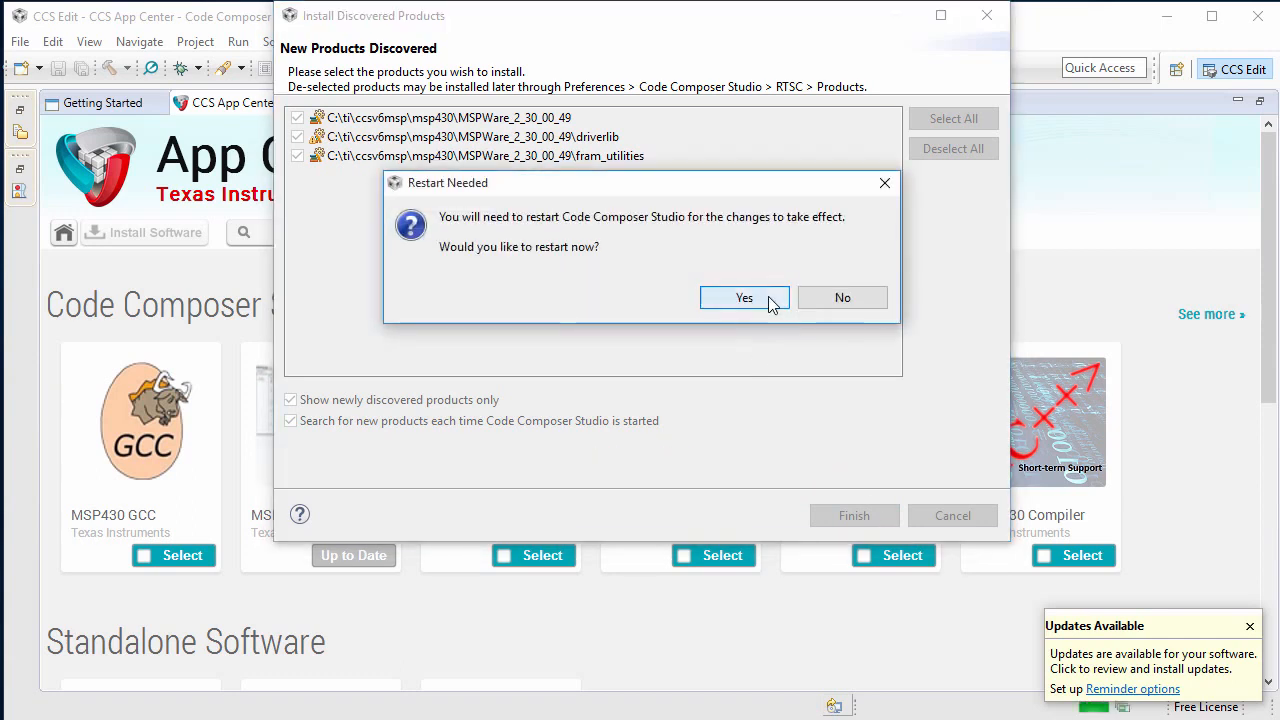
left_click(767, 301)
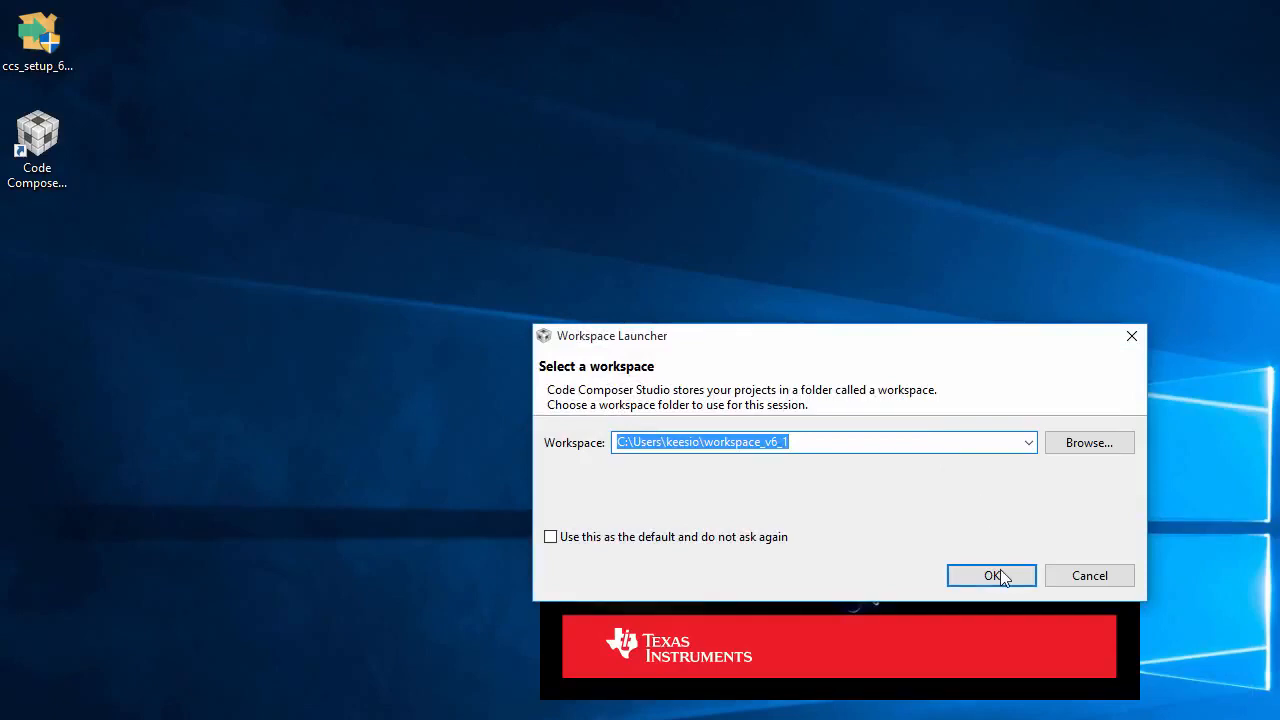
left_click(996, 572)
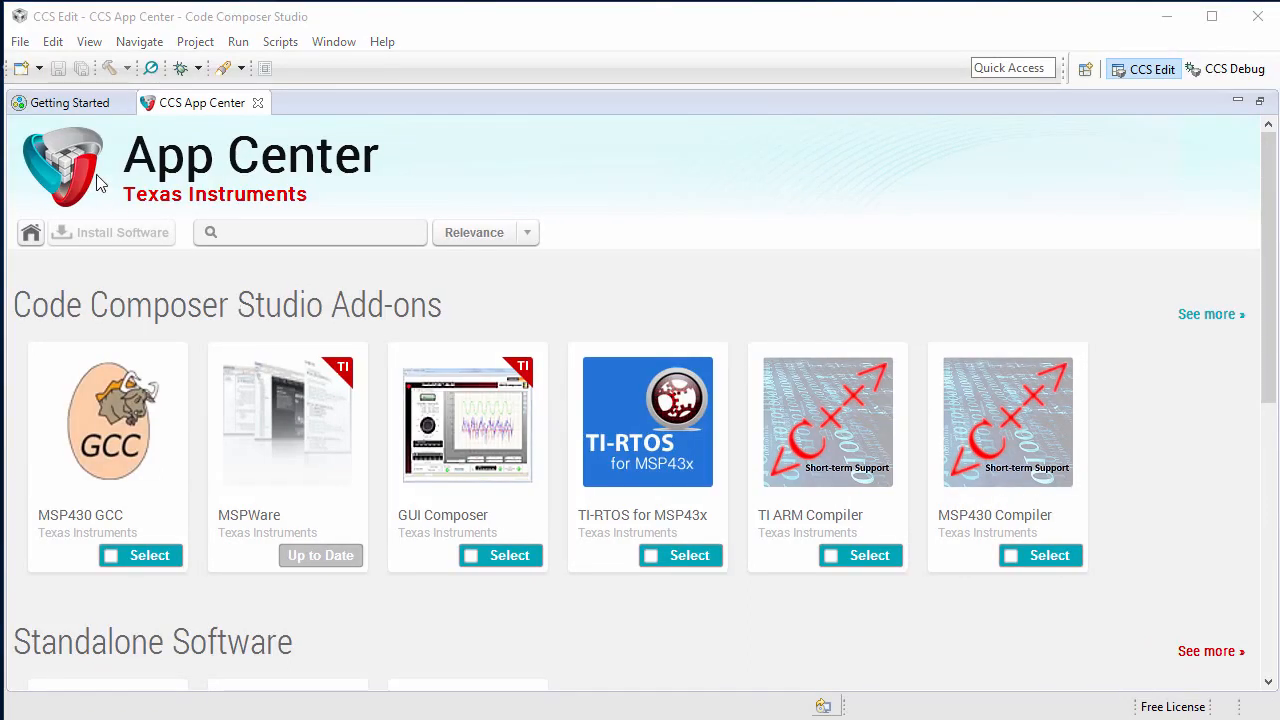
Open the TI Resource Explorer and expand MSPWare's development tools down to the MSP-EXP432P401R examples
left_click(89, 42)
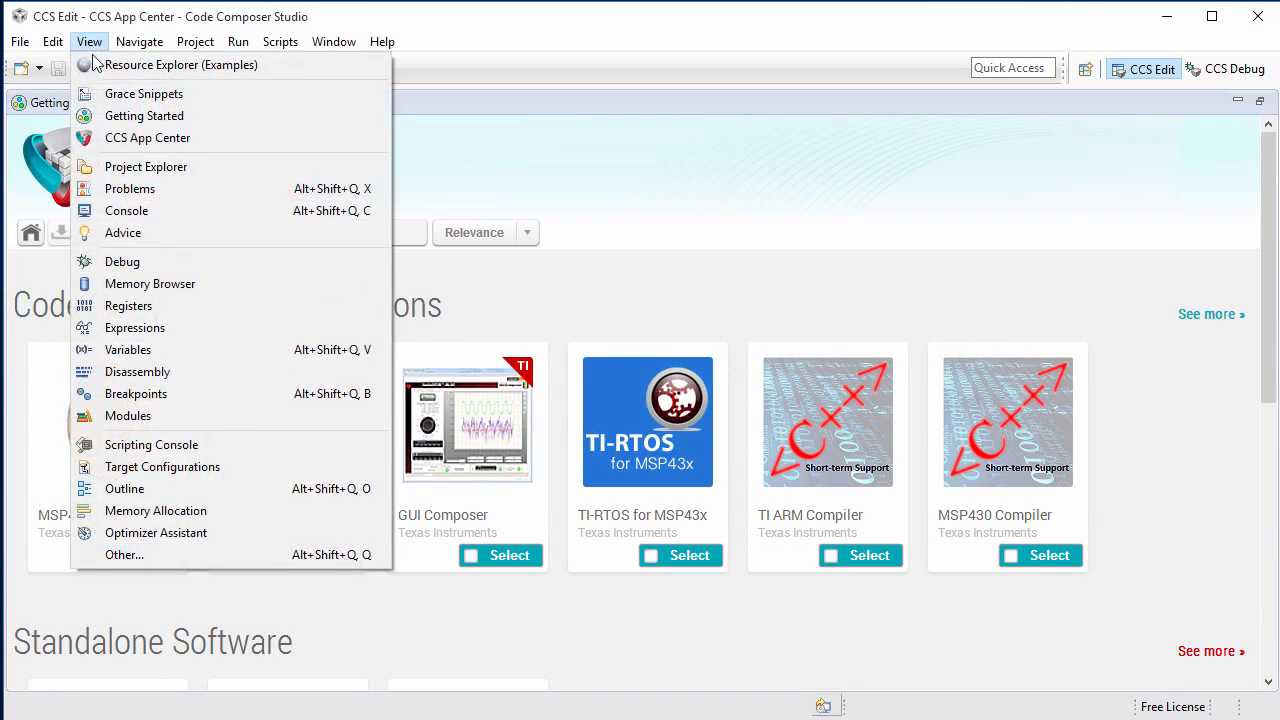
left_click(104, 70)
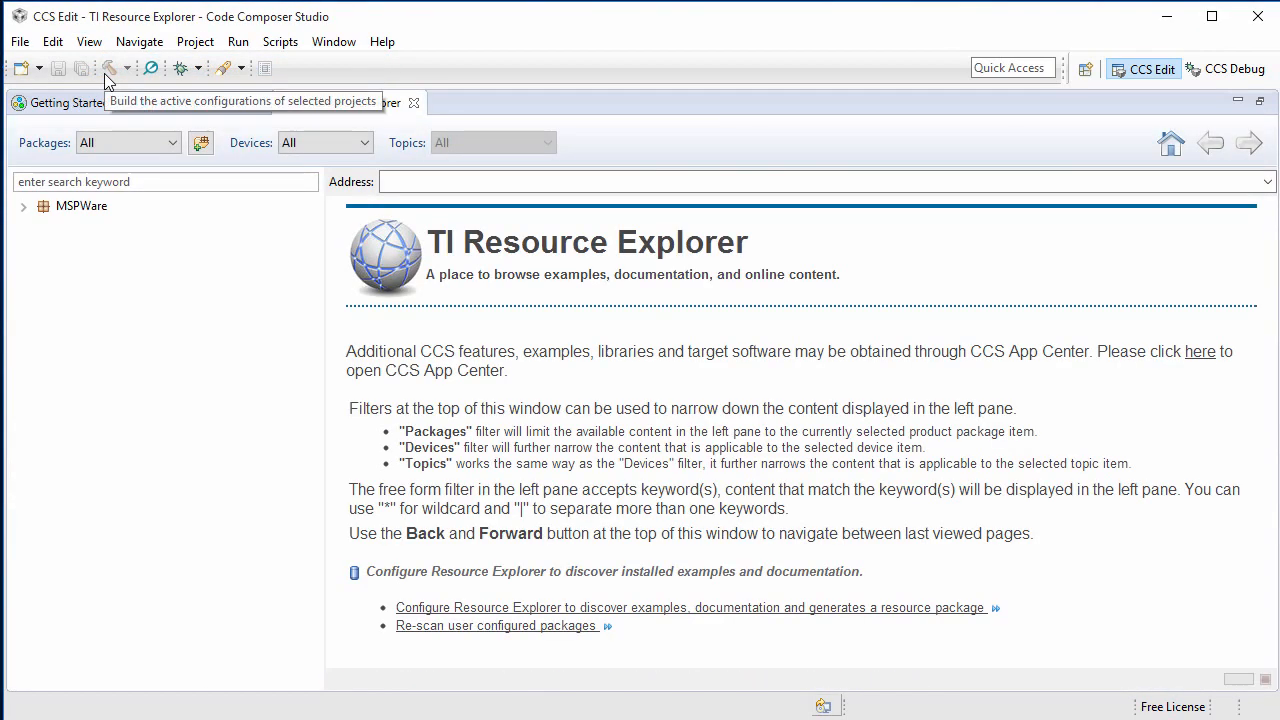
left_click(24, 208)
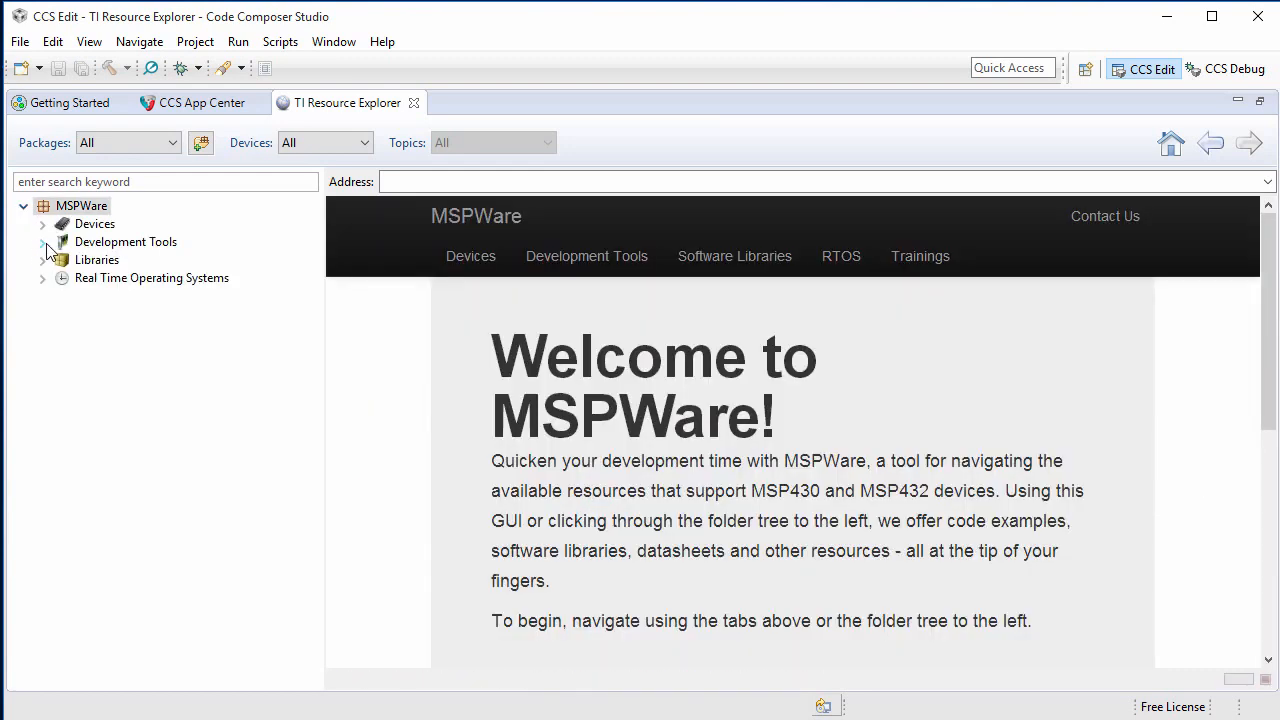
left_click(42, 242)
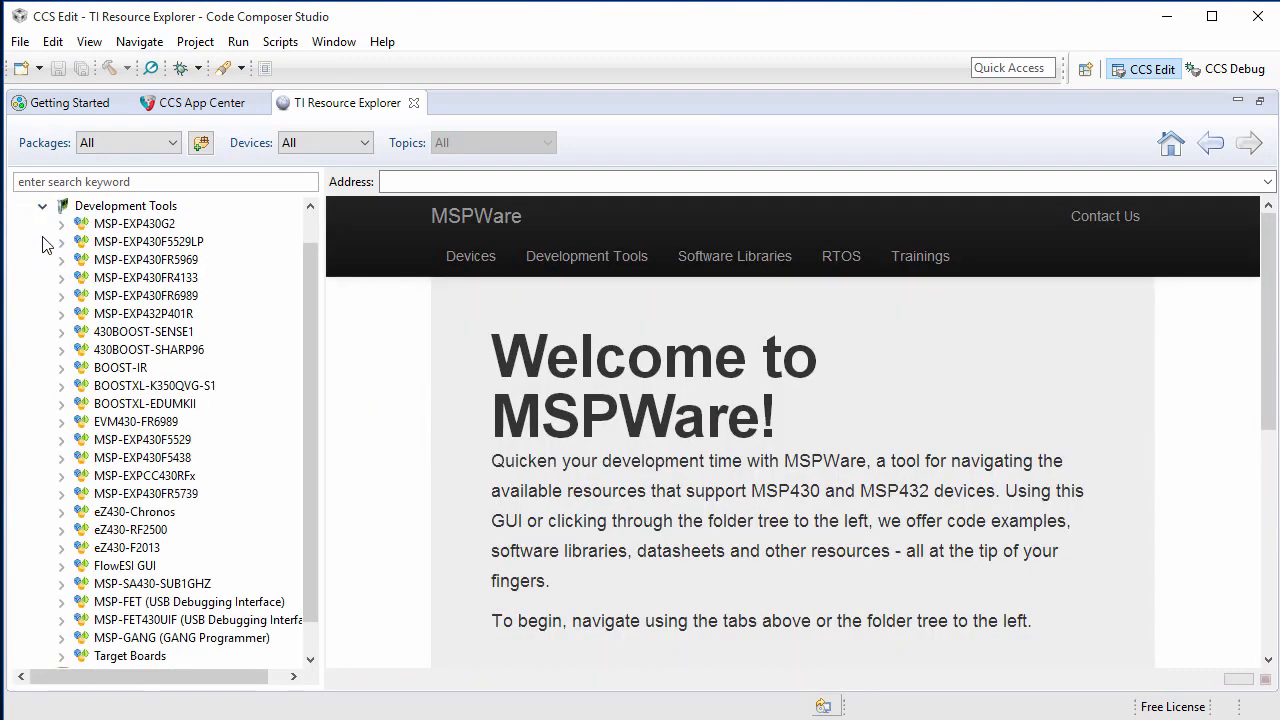
left_click(60, 315)
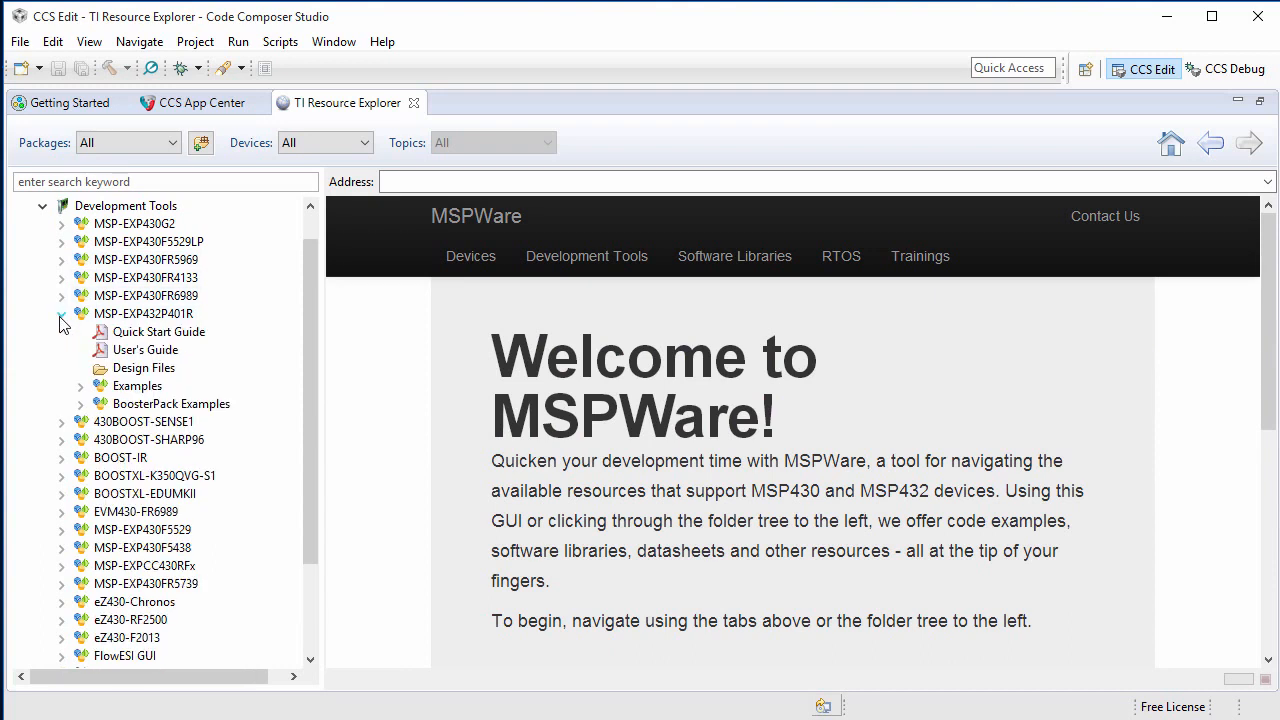
left_click(81, 385)
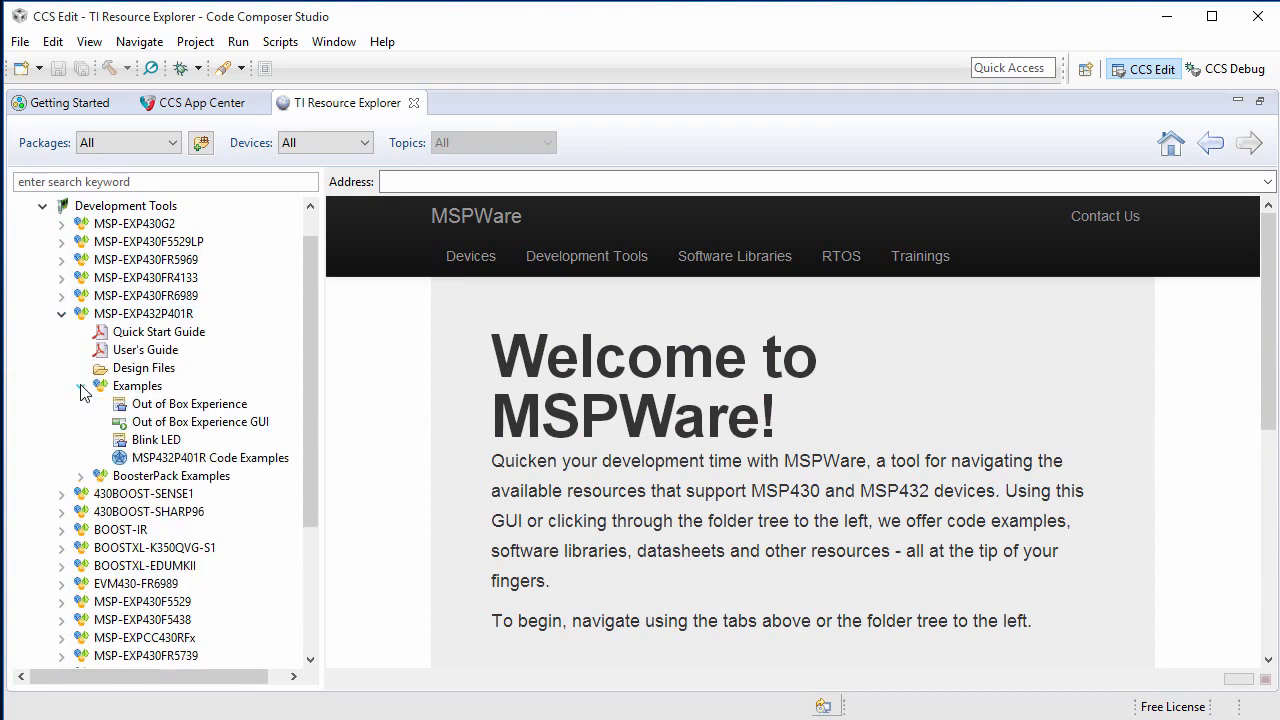
Import the MSP-EXP432P401R Out of Box Experience example project into CCS and build it
left_click(138, 405)
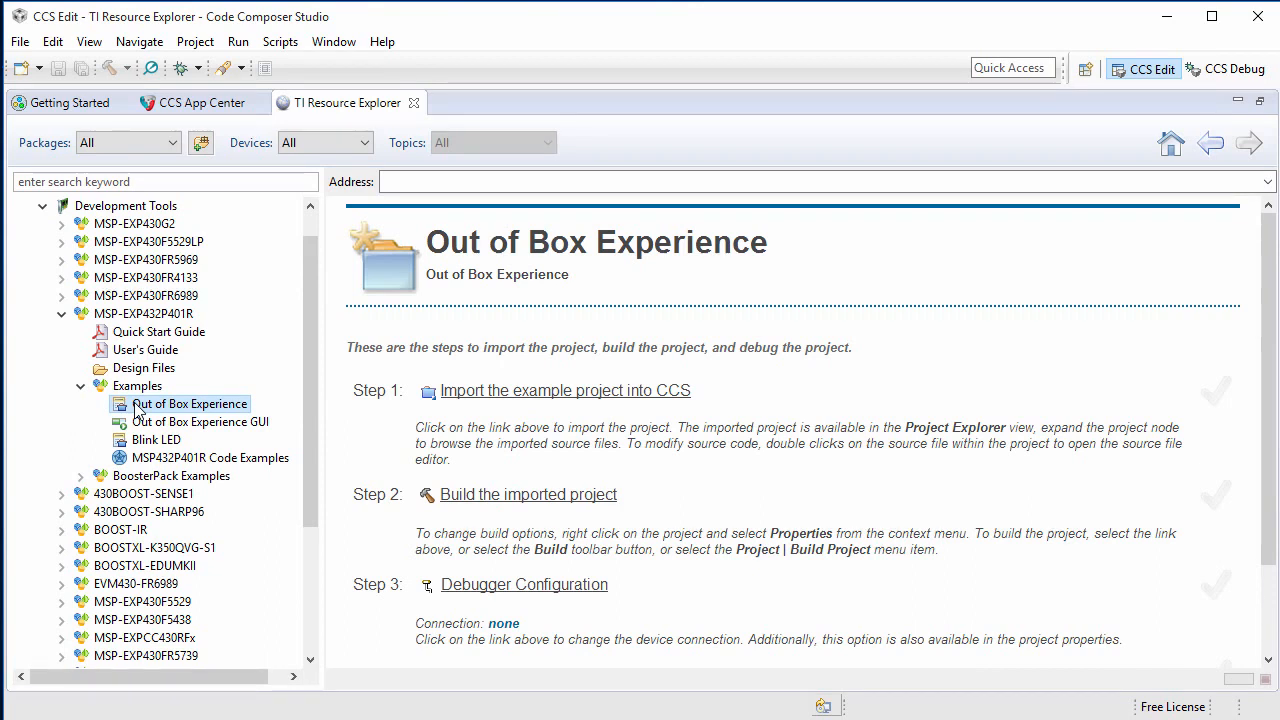
left_click(579, 399)
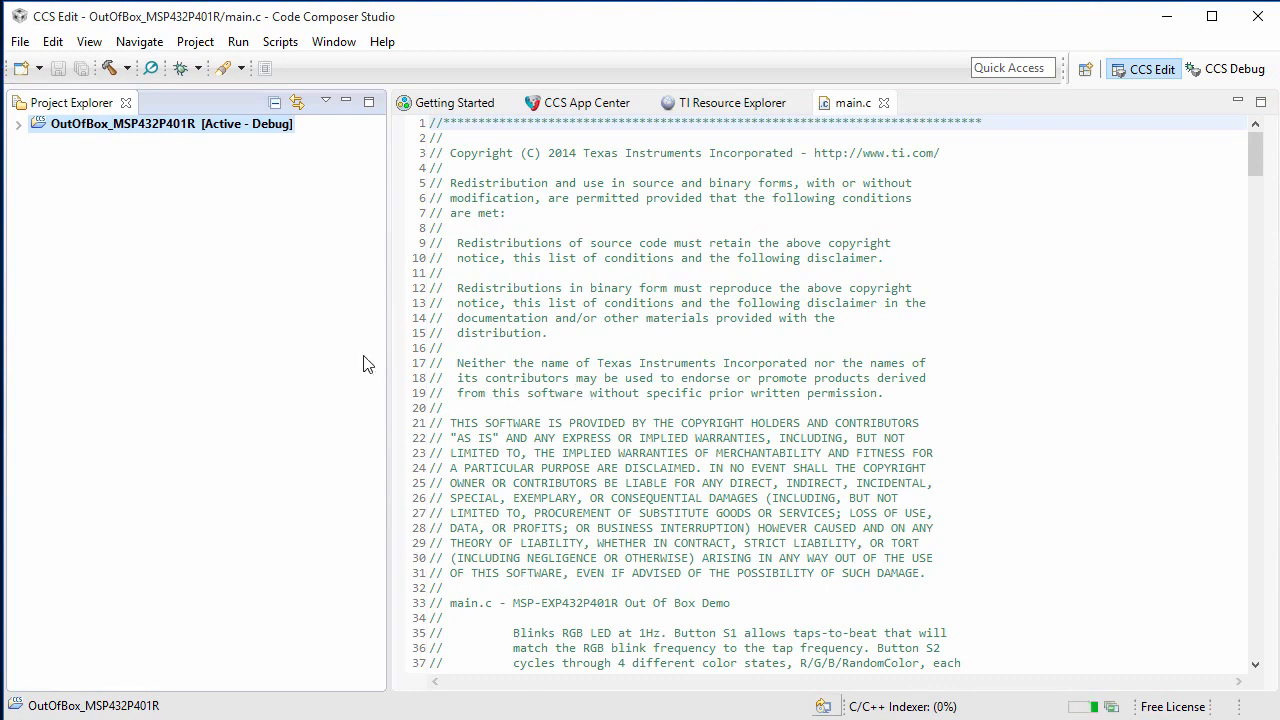
left_click(18, 124)
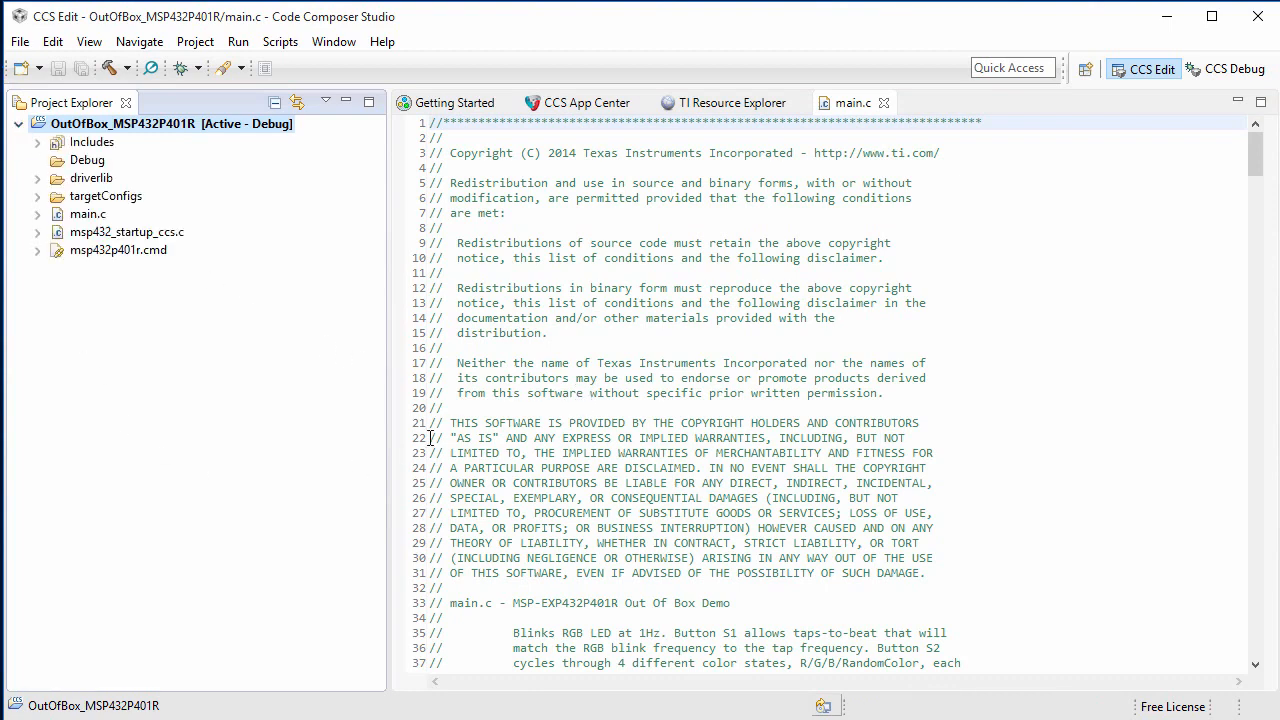
left_click(730, 112)
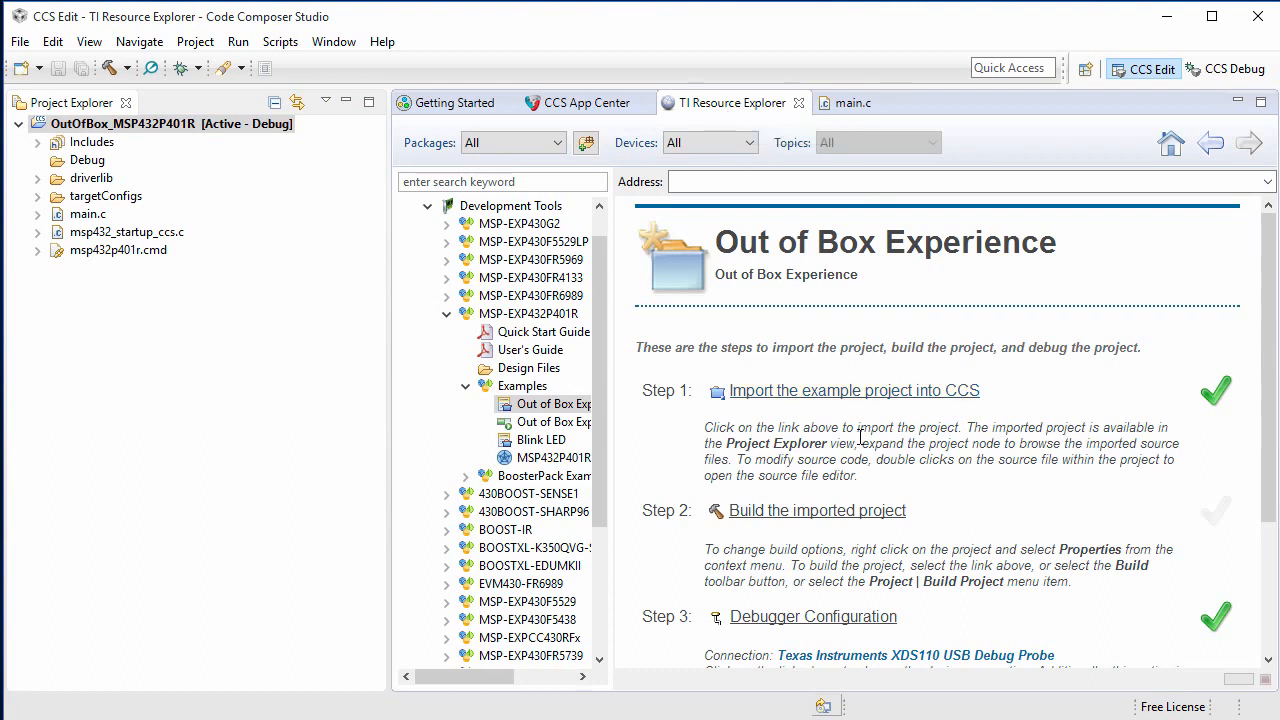
left_click(866, 512)
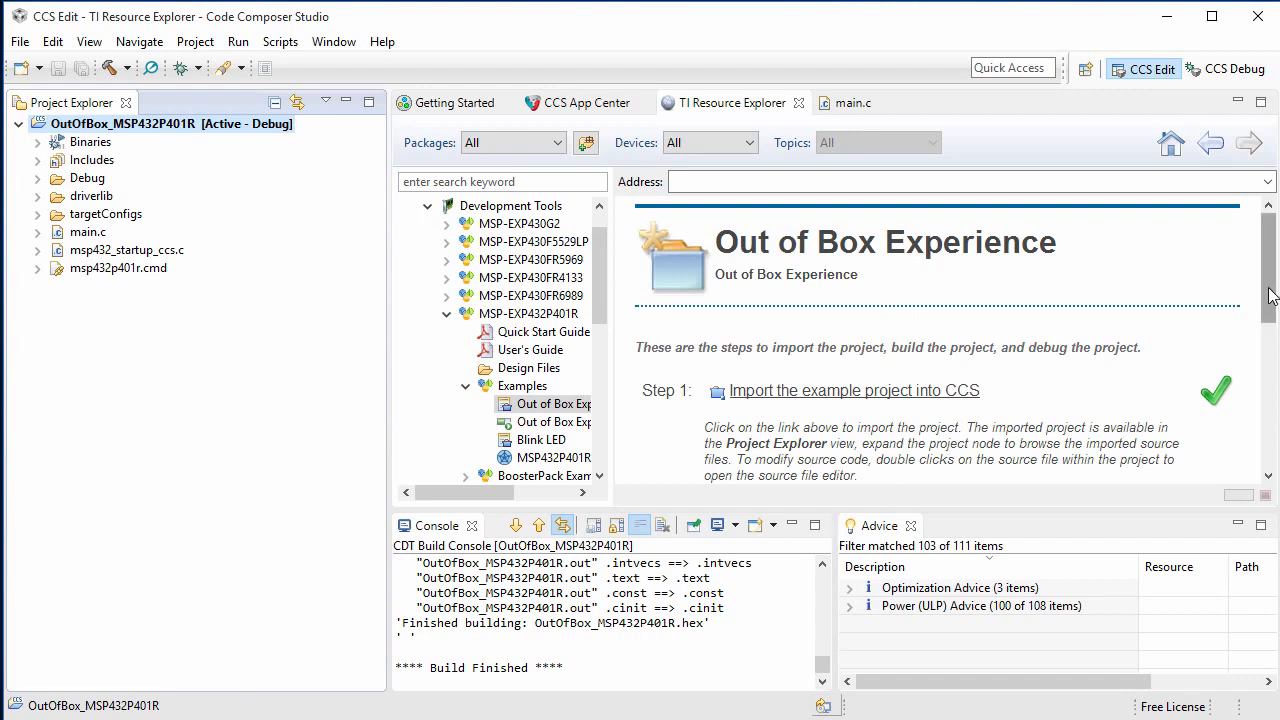
Launch a debug session for the imported Out of Box Experience project and run the program on the LaunchPad
left_click_drag(1270, 301, 1270, 385)
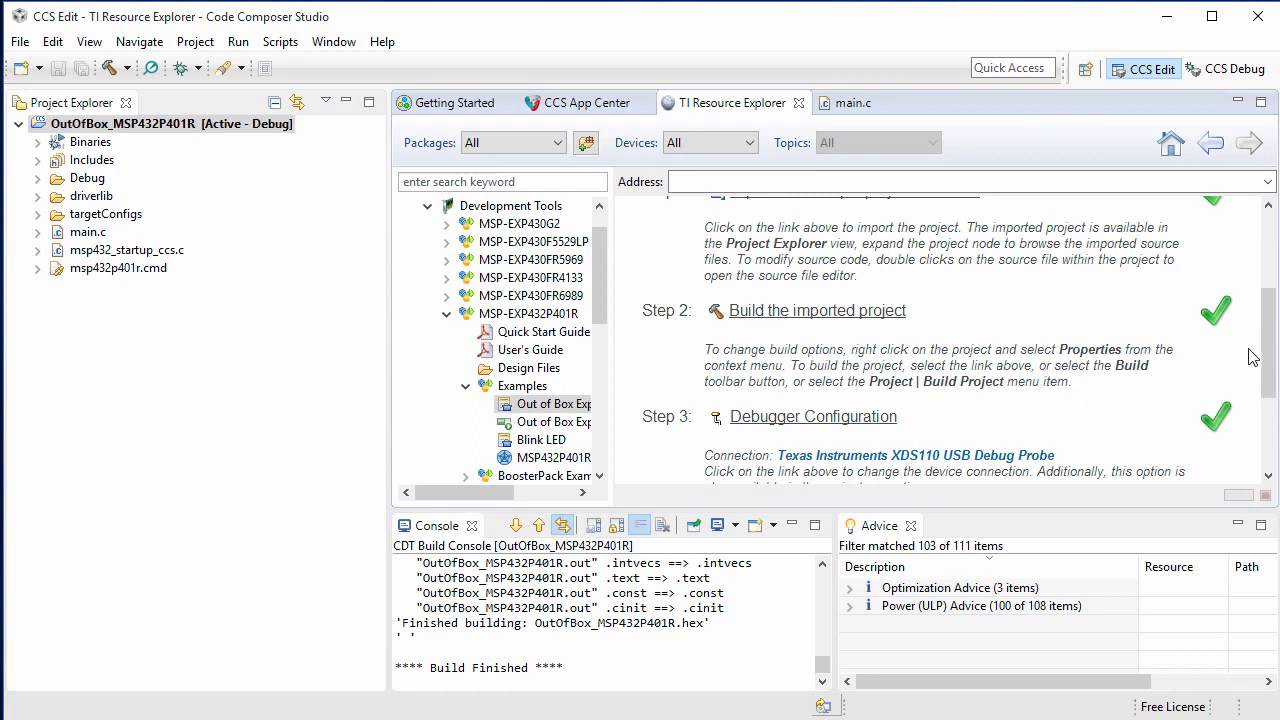
left_click_drag(1266, 362, 1268, 426)
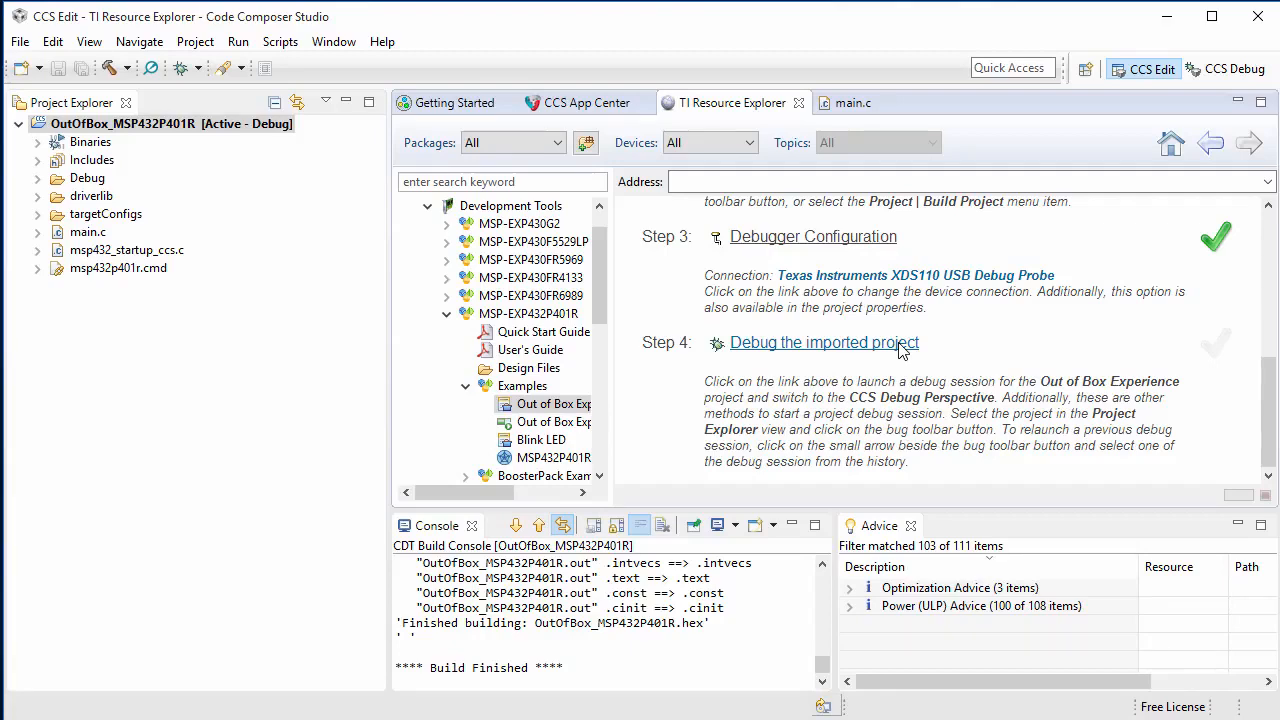
left_click(899, 343)
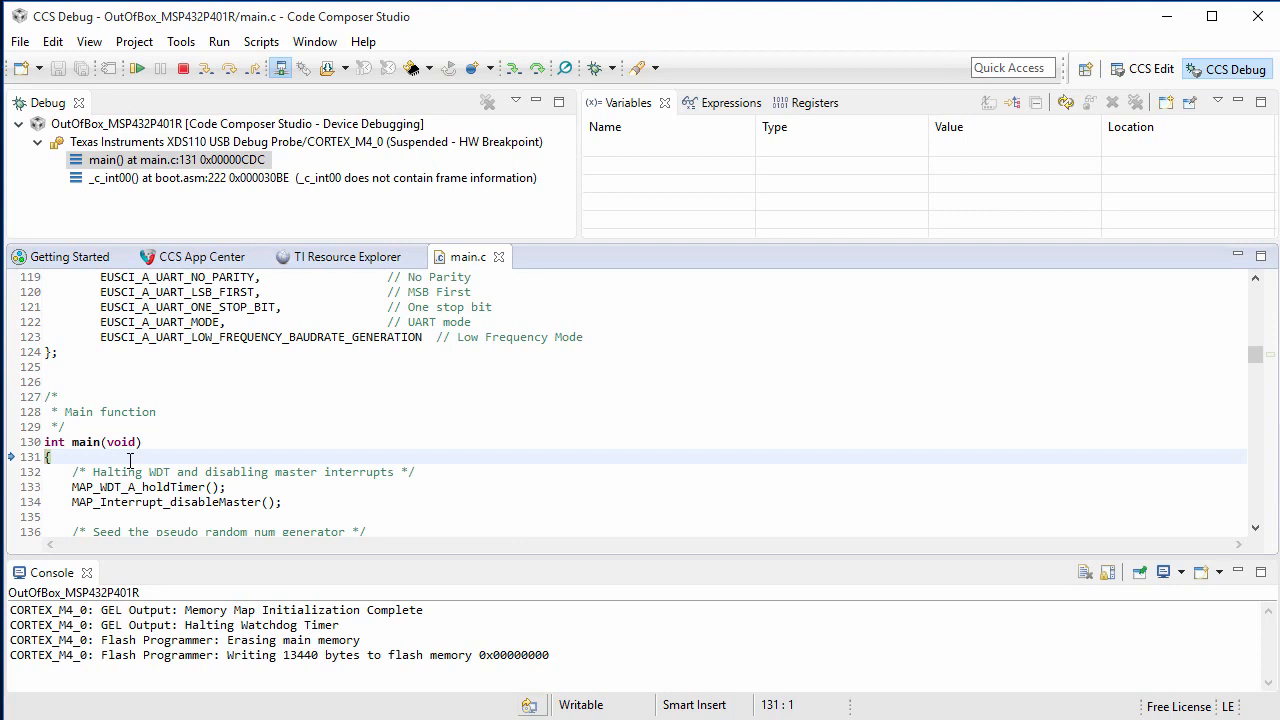
left_click(137, 69)
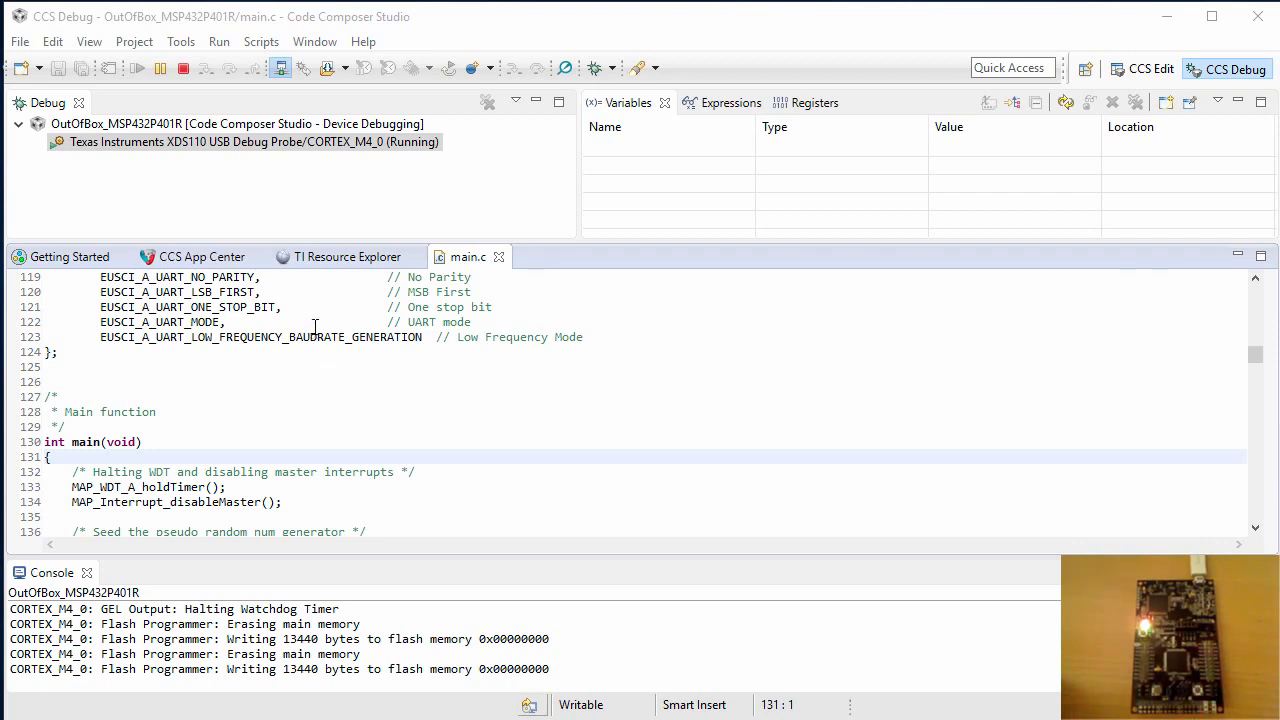
Launch the Out of Box Experience GUI and connect it to the LaunchPad through serial port COM5
left_click(333, 264)
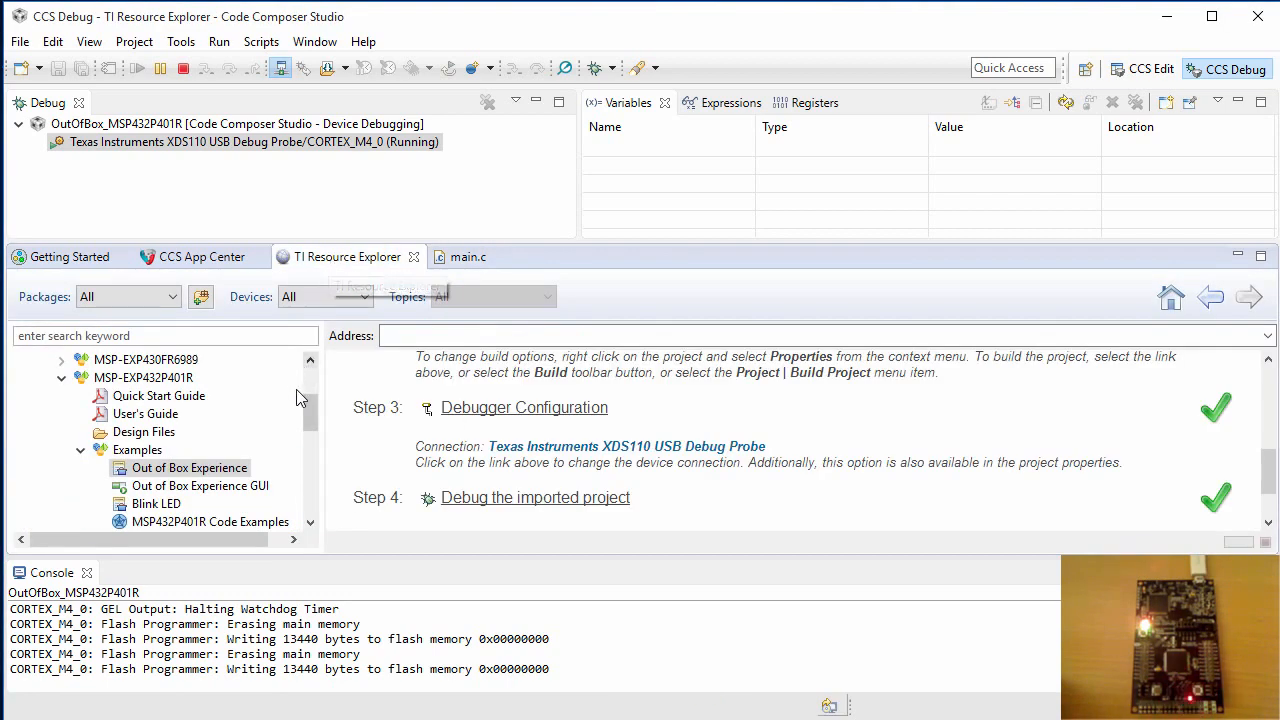
left_click(263, 487)
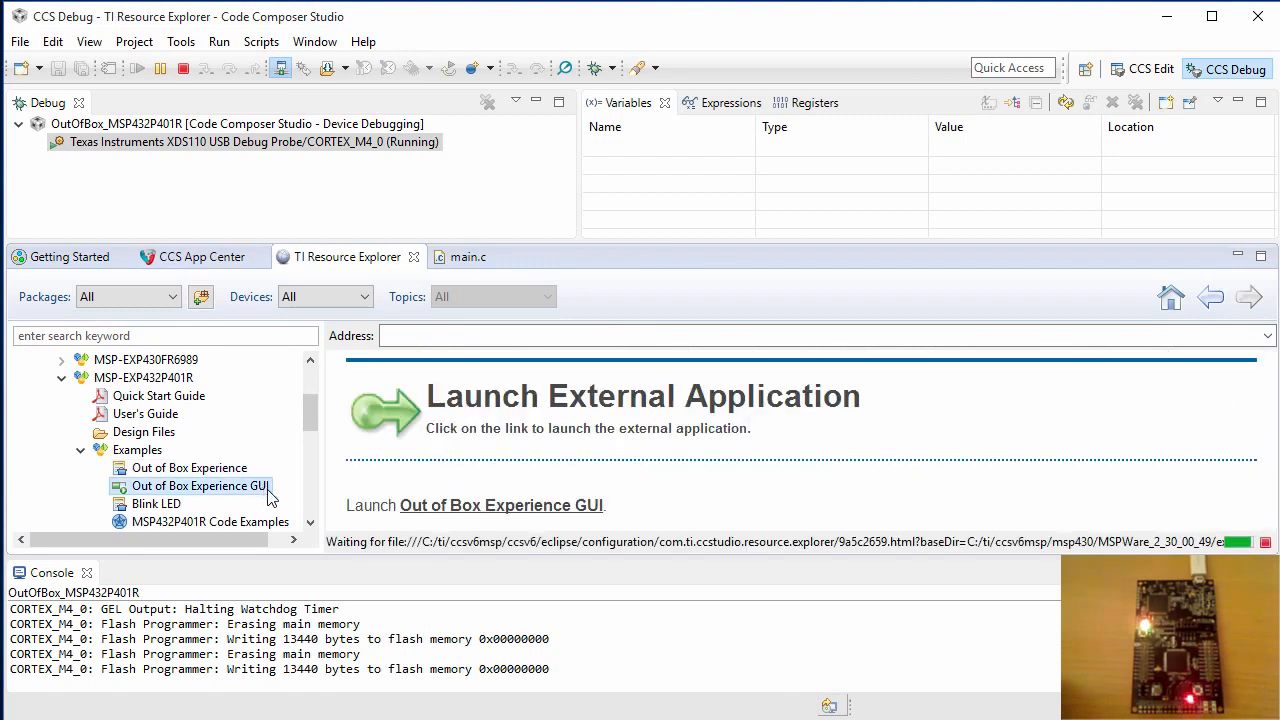
left_click(463, 506)
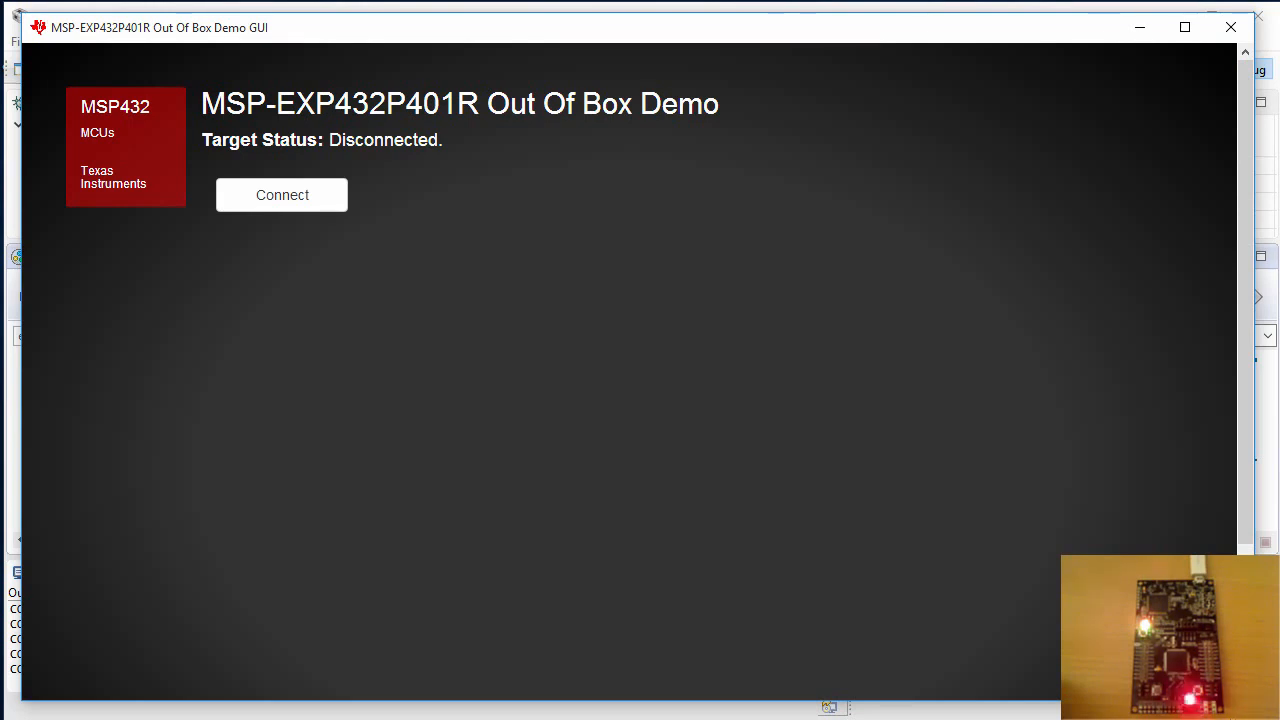
left_click(322, 208)
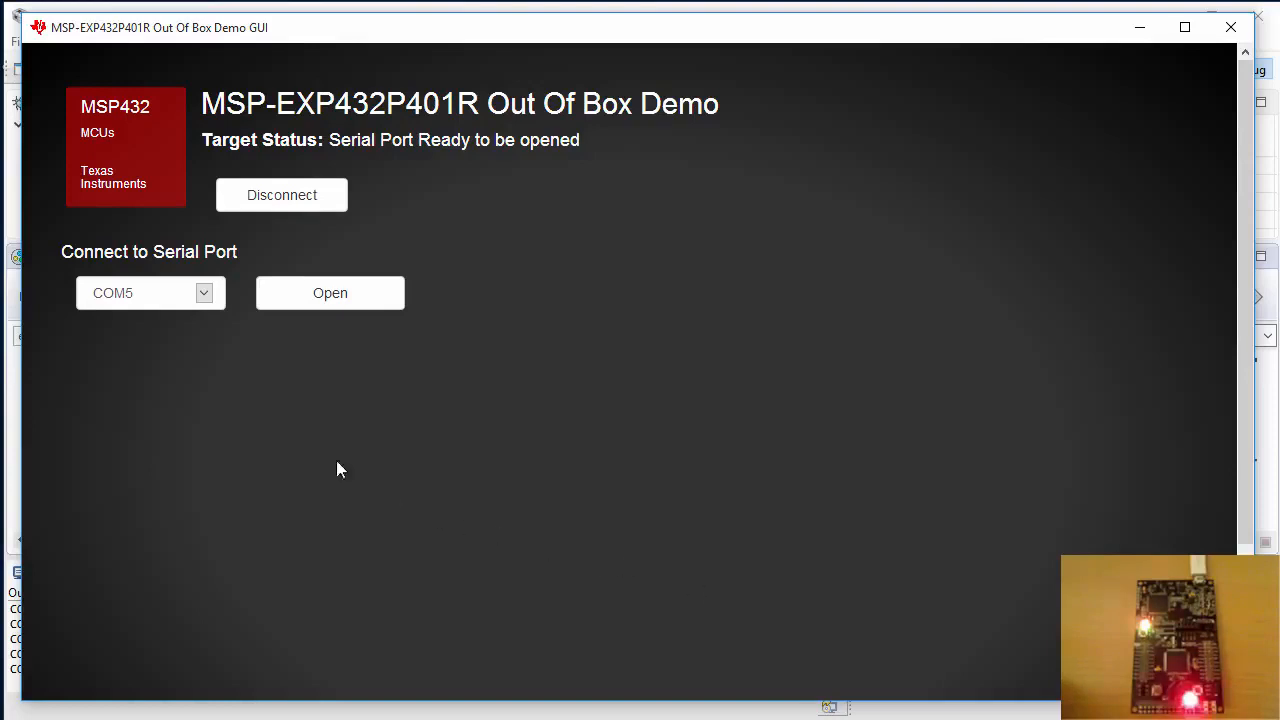
left_click(371, 296)
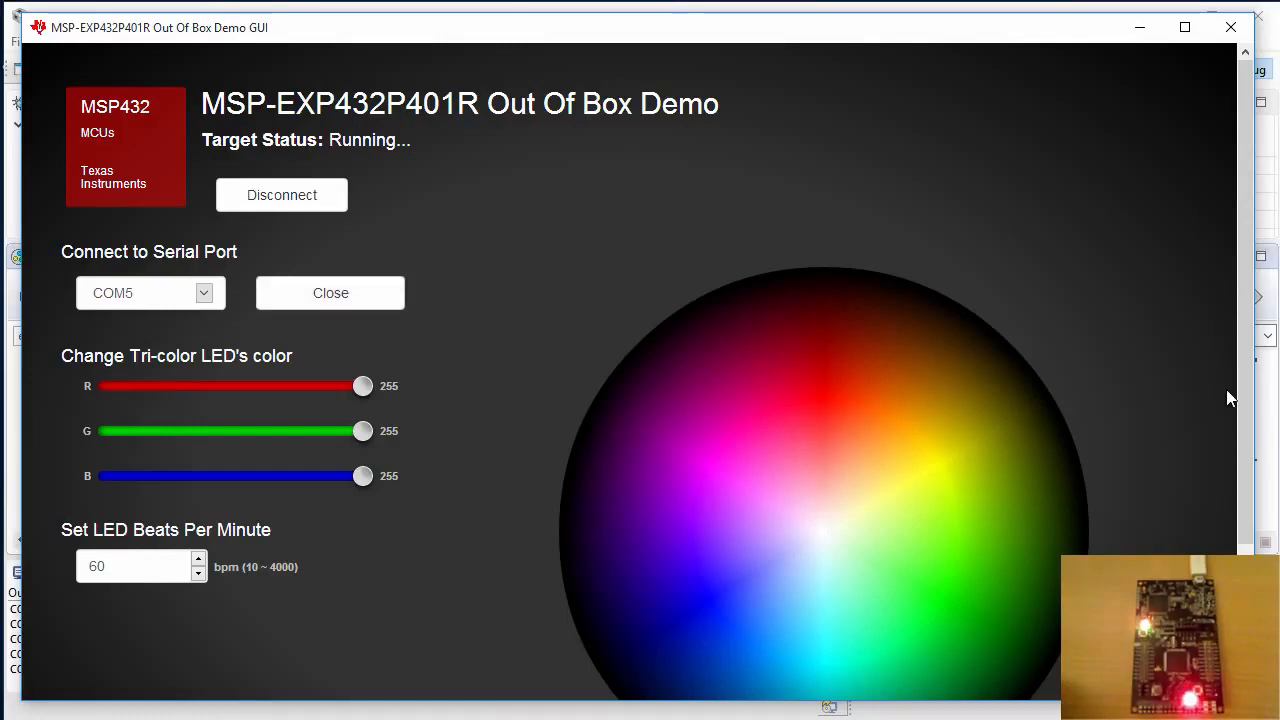
Try various tri-color LED colors on the color wheel, ending on a green of about R 0, G 193, B 49
scroll(1248, 498, "down", 1)
left_click_drag(1248, 498, 1236, 550)
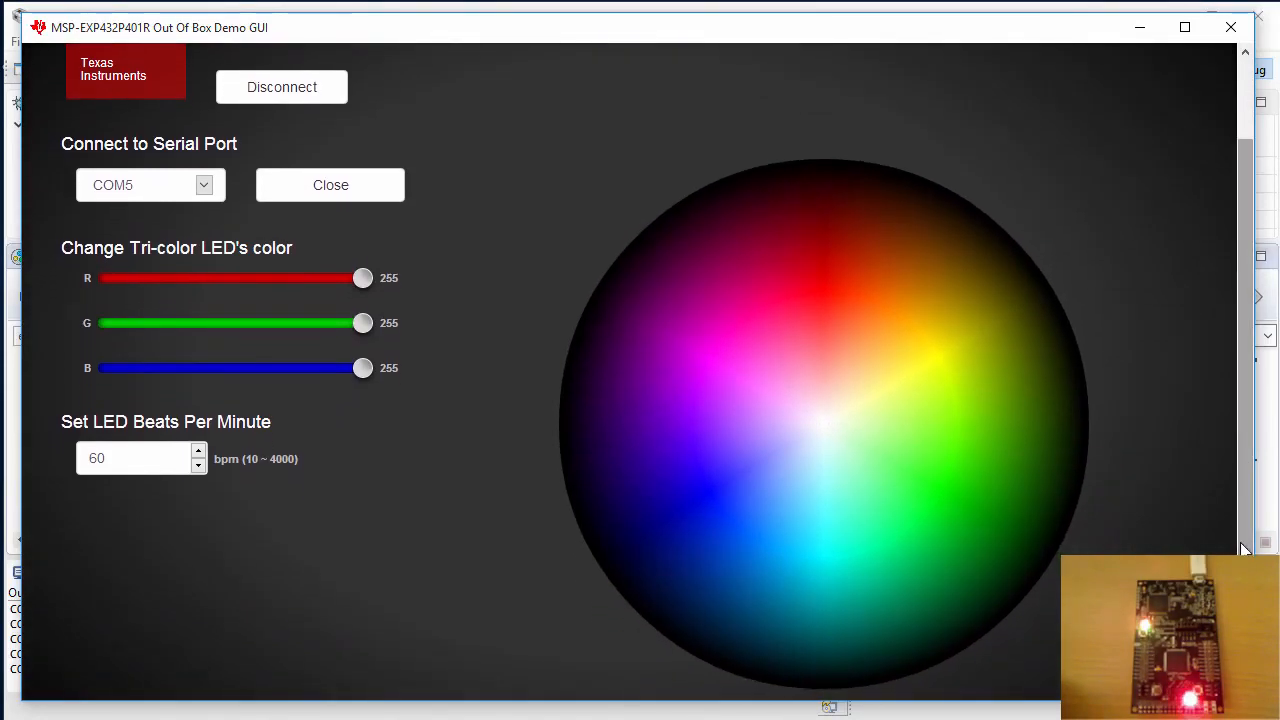
left_click(921, 428)
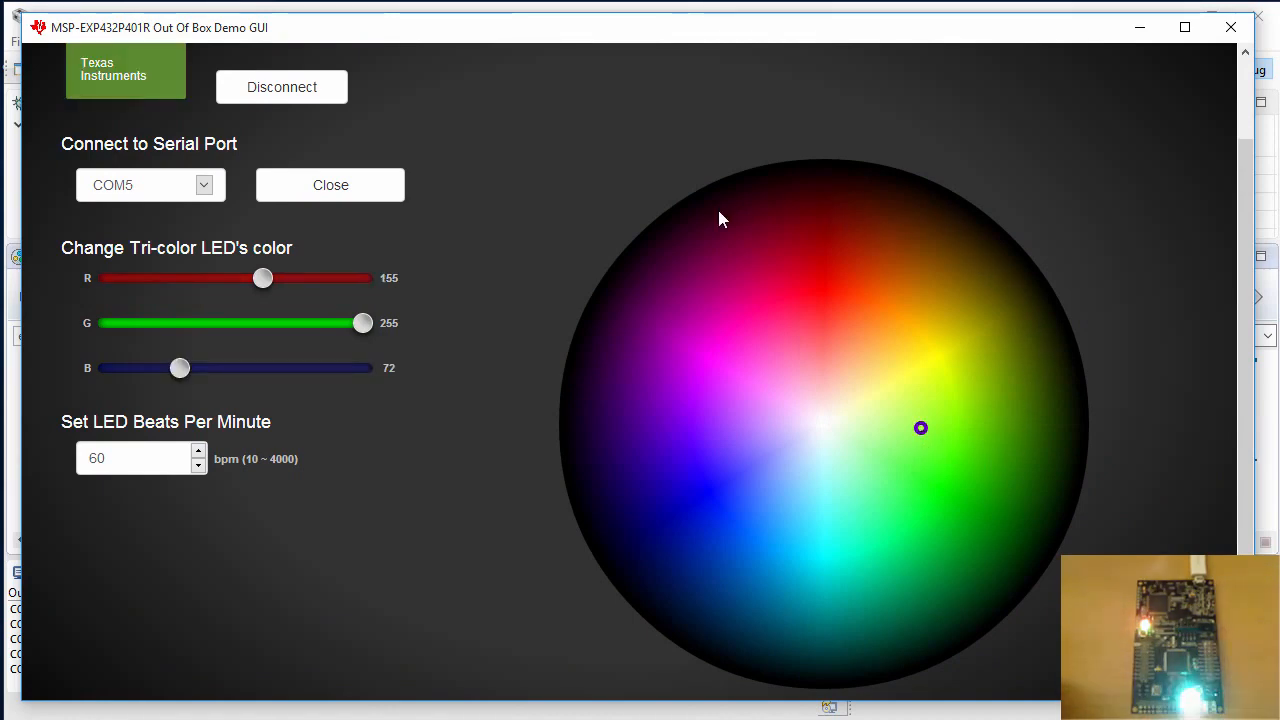
left_click(957, 481)
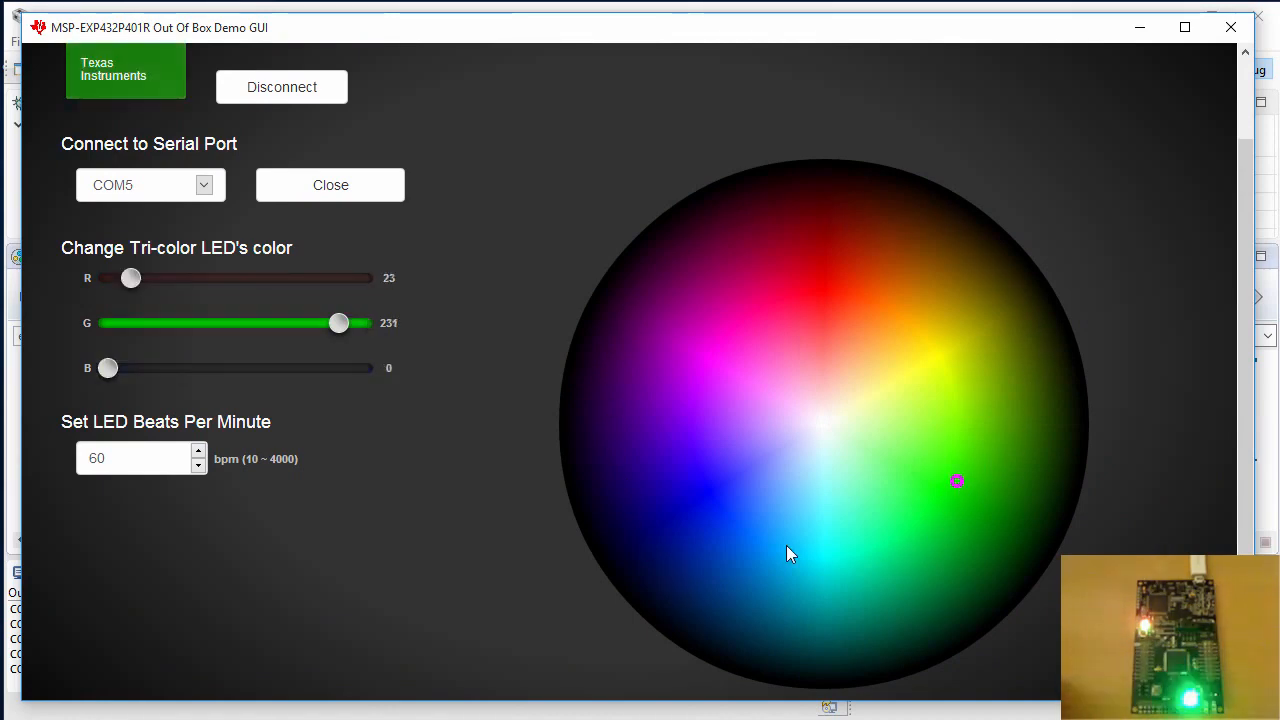
left_click(769, 550)
left_click(694, 505)
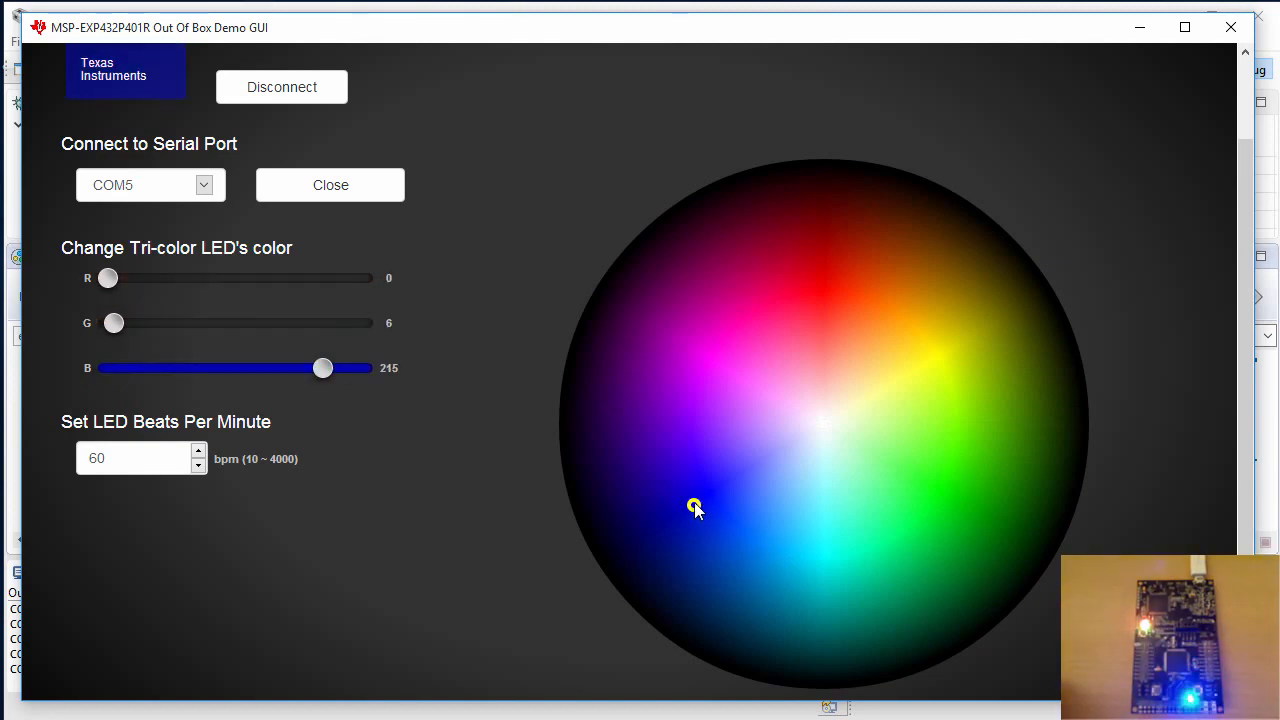
left_click(694, 381)
left_click(695, 336)
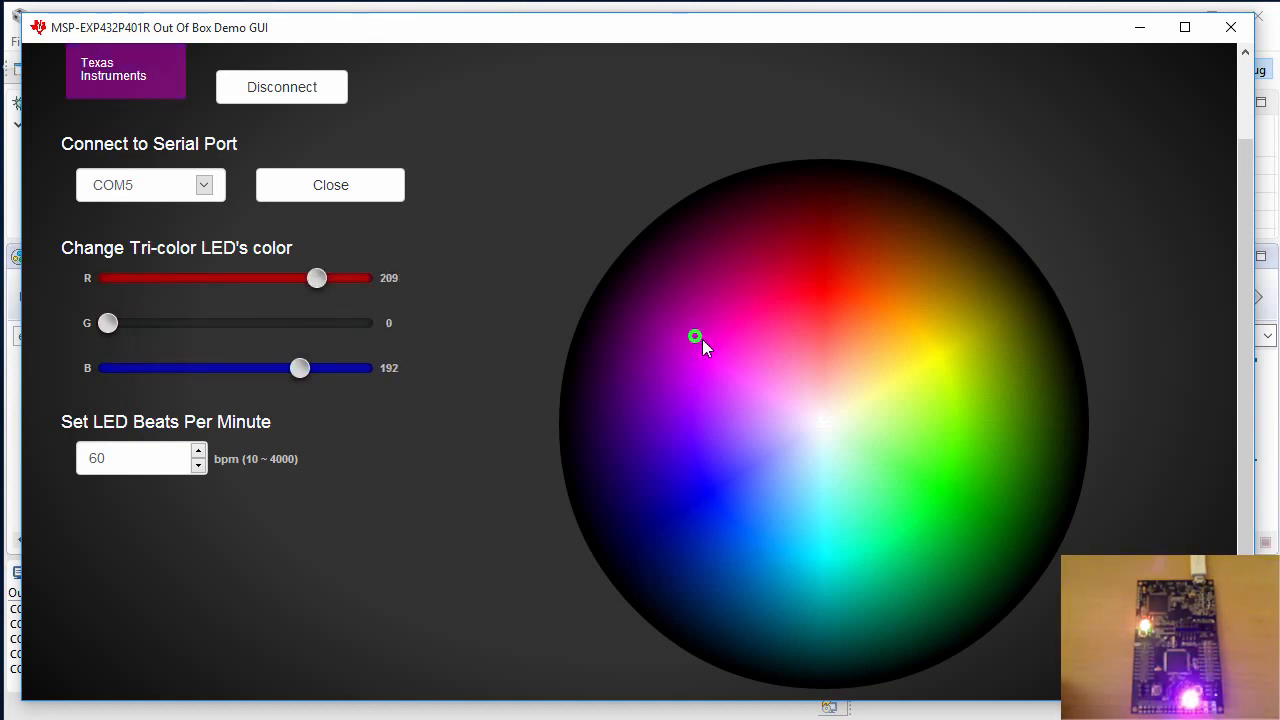
left_click(830, 522)
left_click(831, 603)
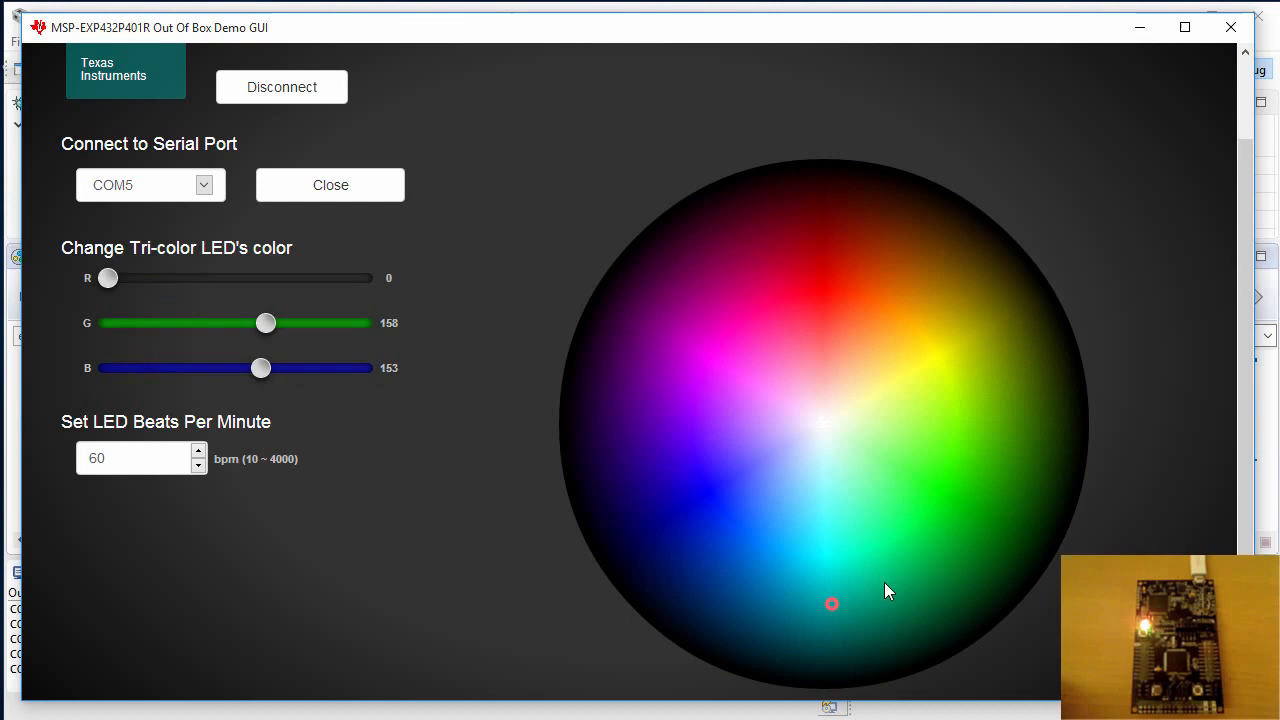
left_click(971, 462)
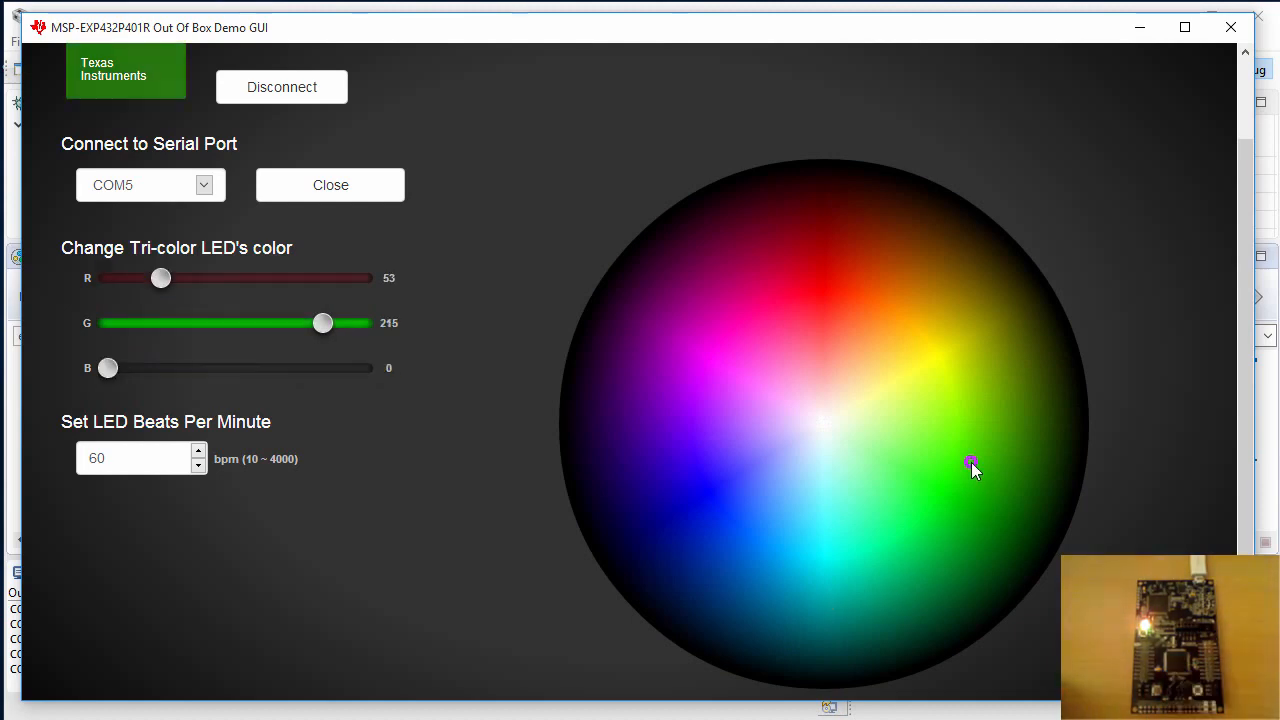
left_click(783, 550)
left_click(857, 462)
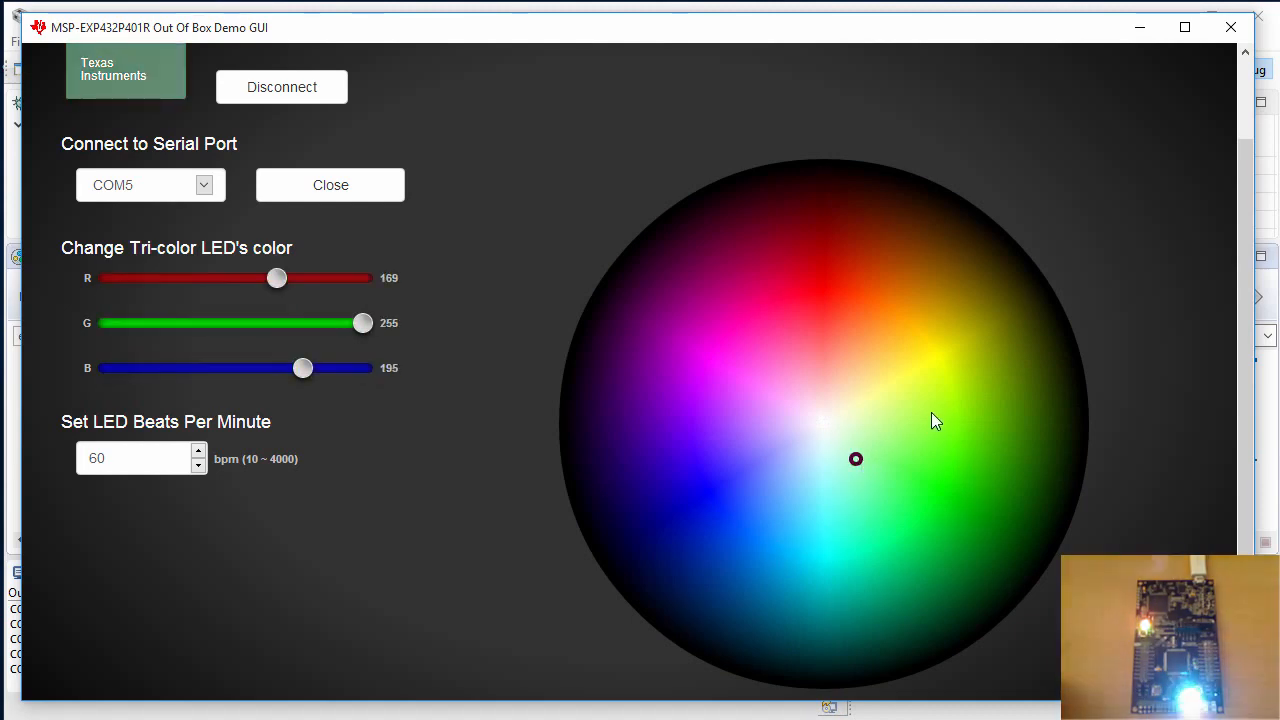
left_click(912, 377)
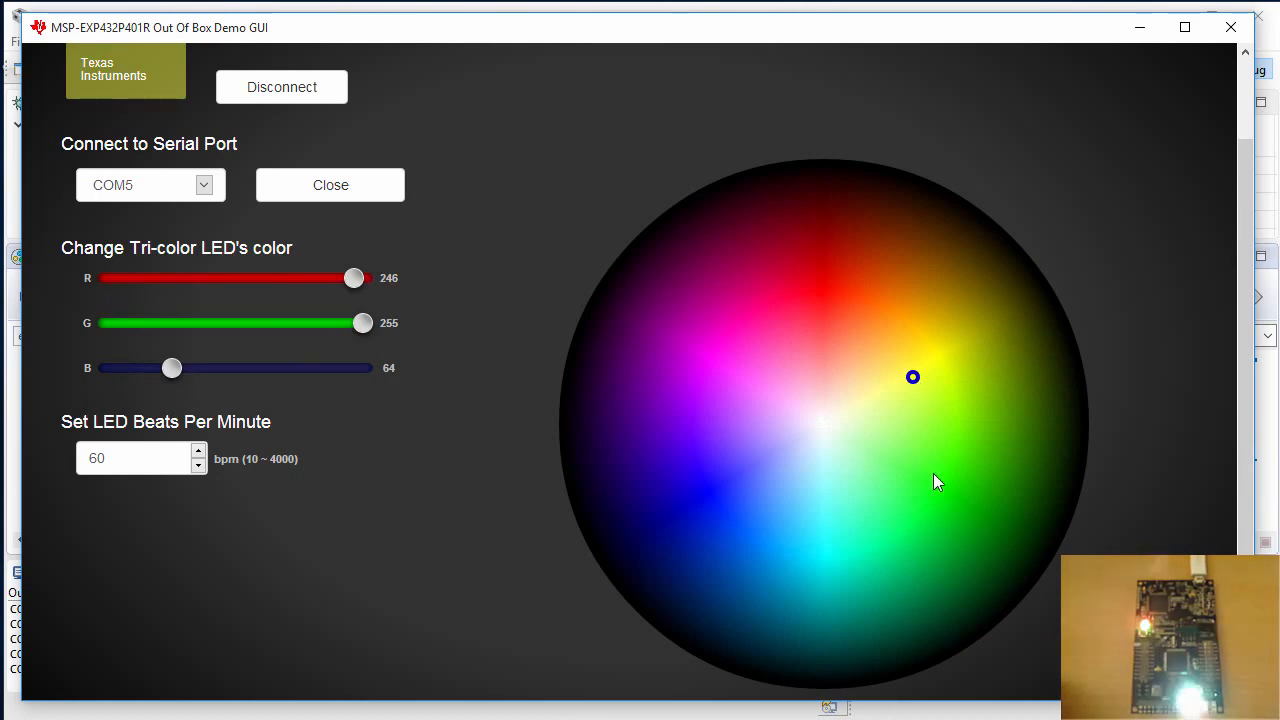
left_click(941, 538)
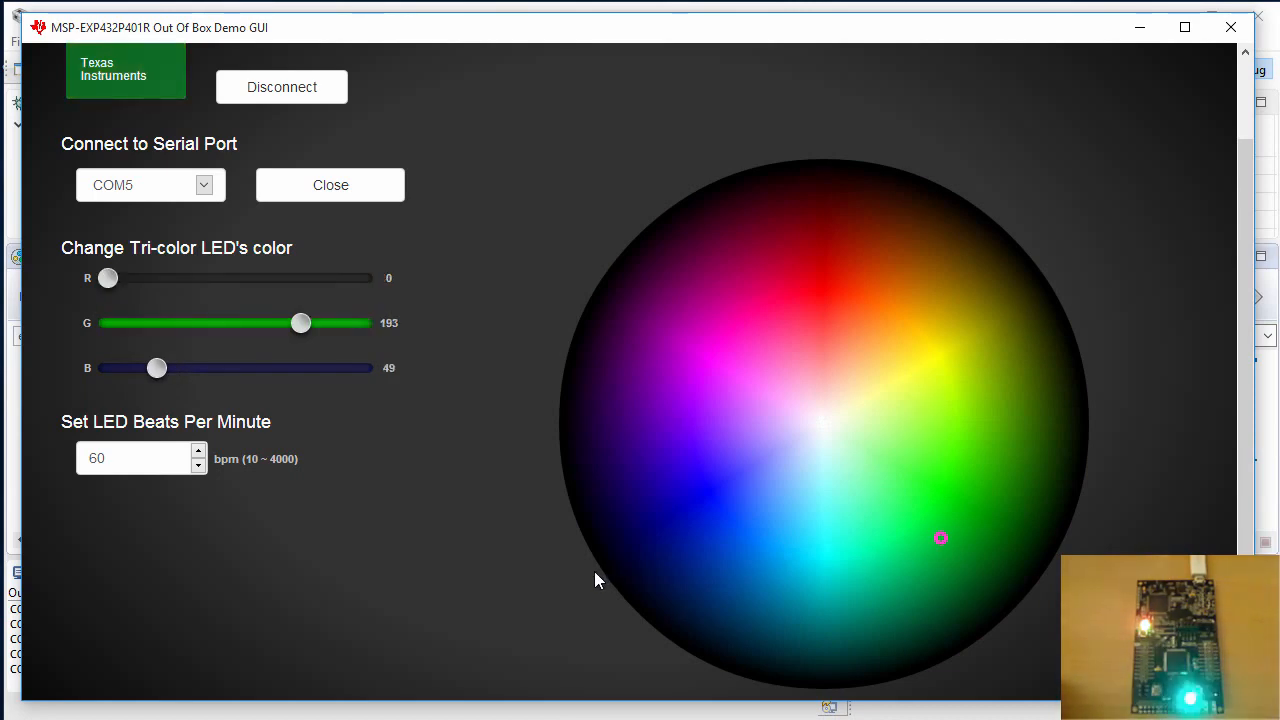
Set the LED blink rate to 200 beats per minute
left_click(129, 460)
key("BackSpace")
key("BackSpace")
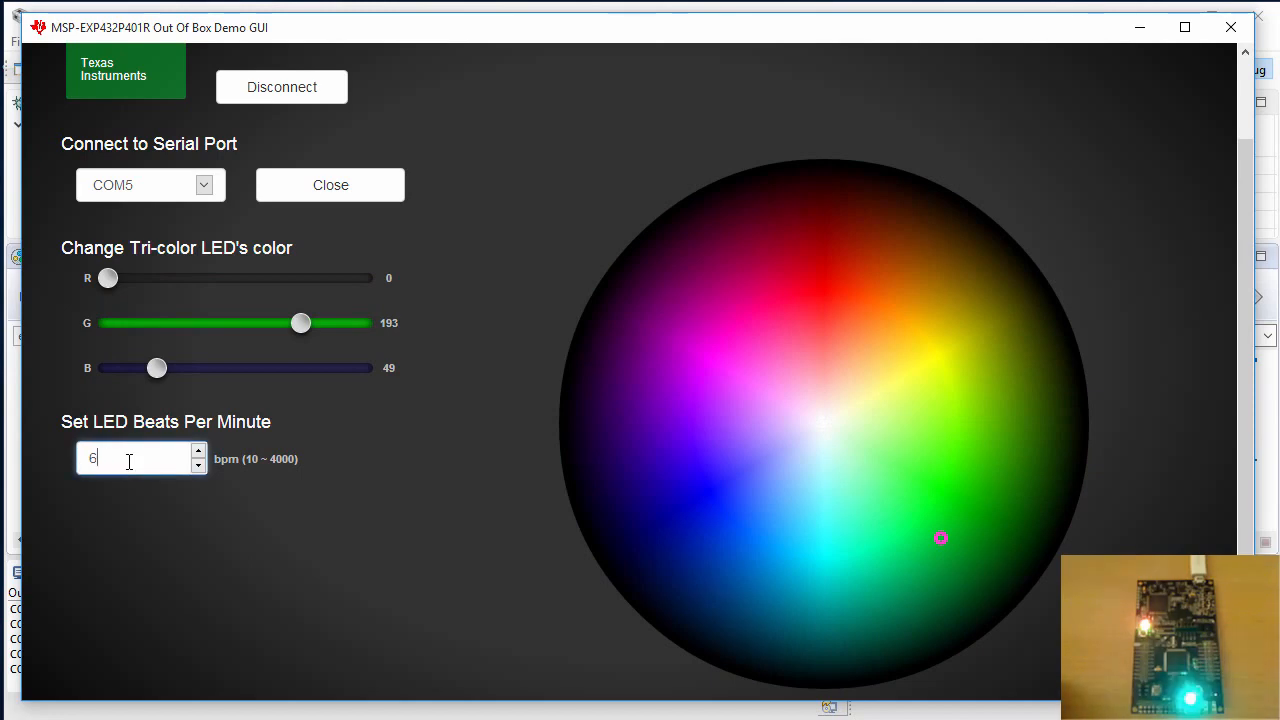
type("200")
Replace the LED beats per minute value with 1000
type("10")
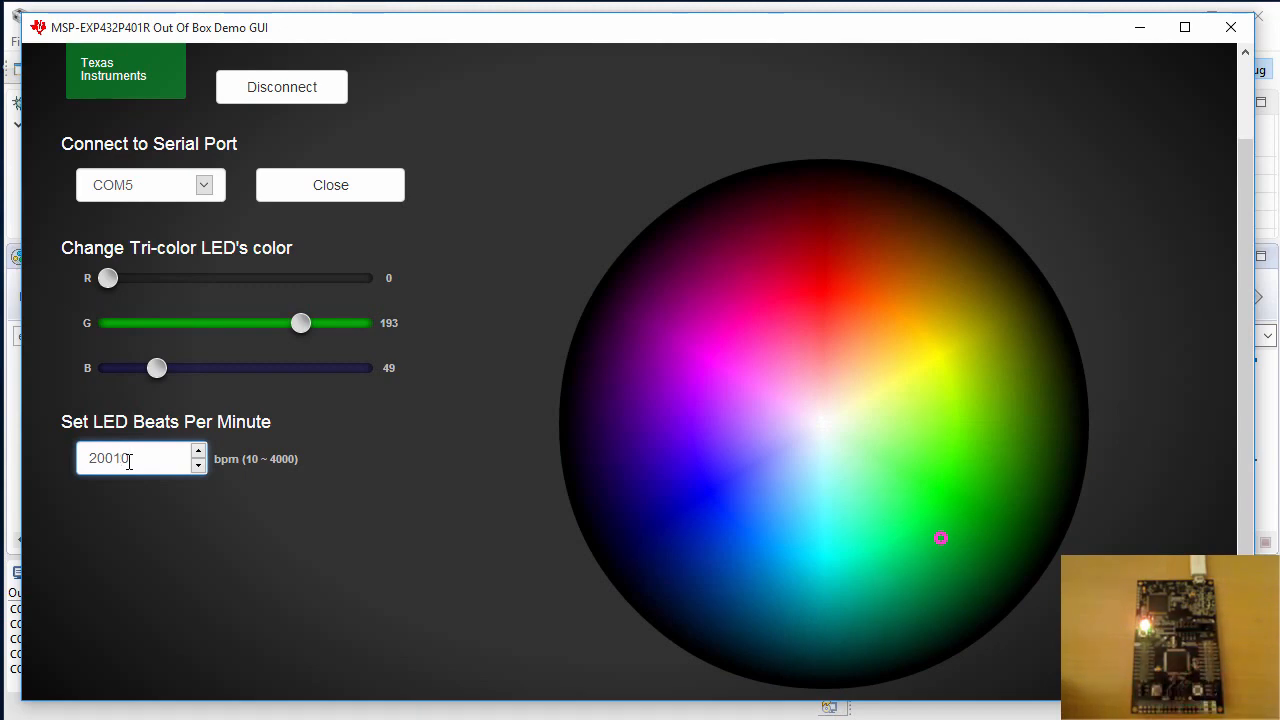
key("BackSpace")
key("BackSpace")
key("BackSpace")
key("BackSpace")
key("BackSpace")
type("1000")
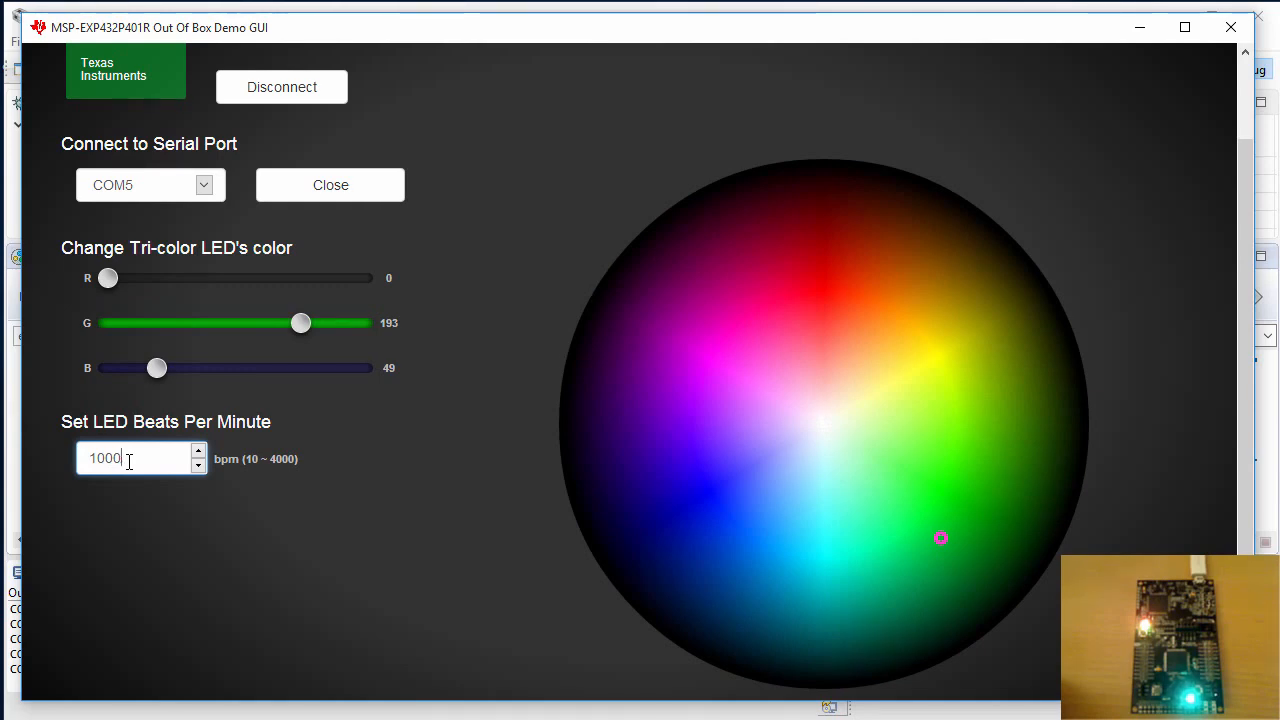
Reduce the LED blink rate to 10 beats per minute and finally set it to 150
key("BackSpace")
key("BackSpace")
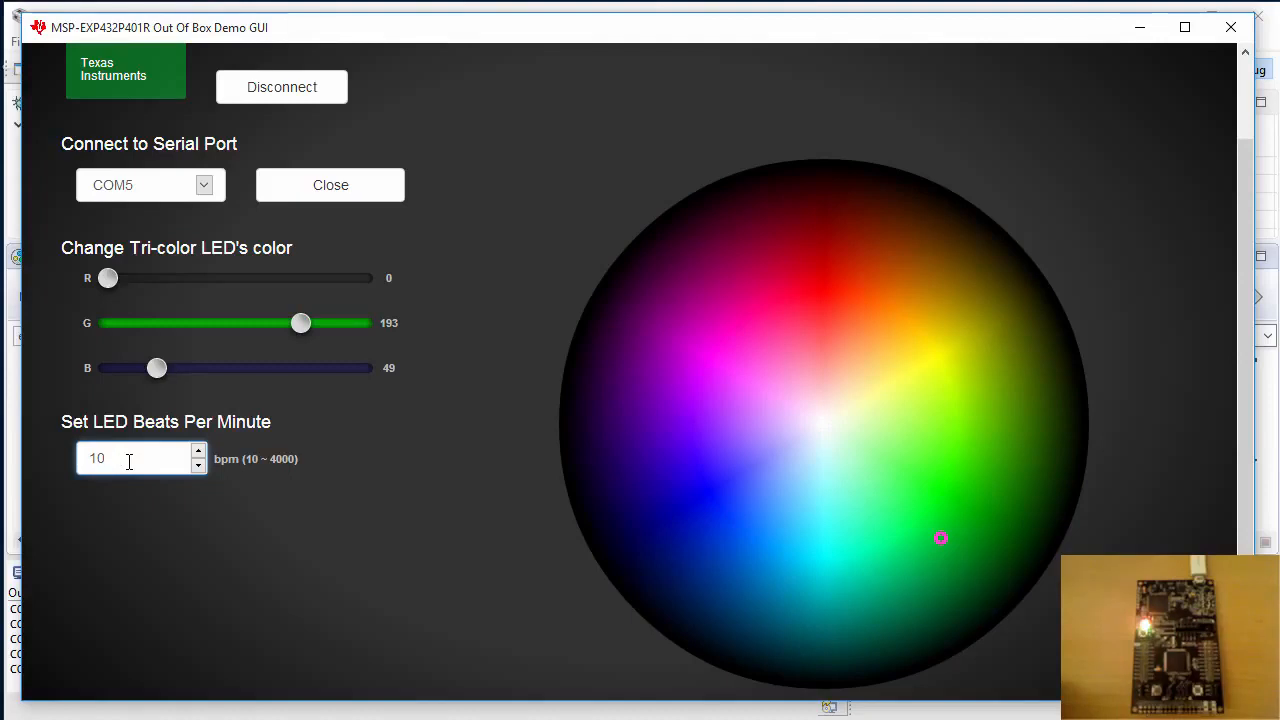
key("BackSpace")
type("50")
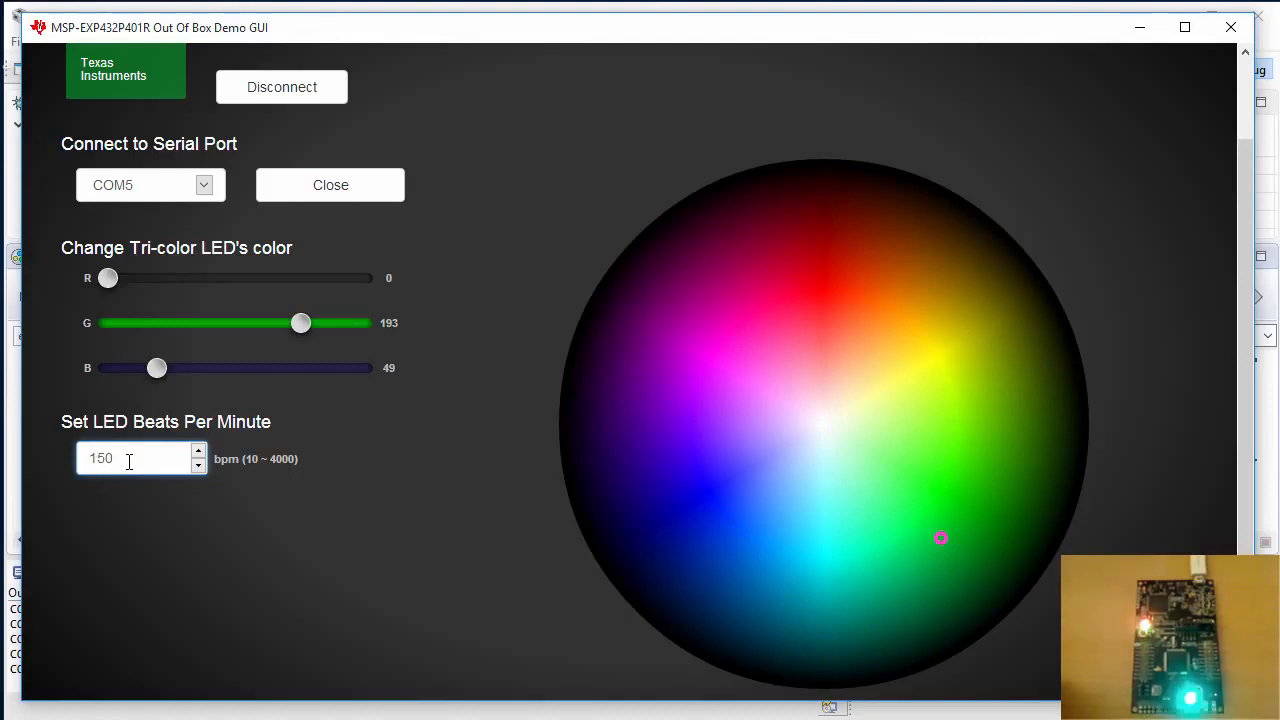